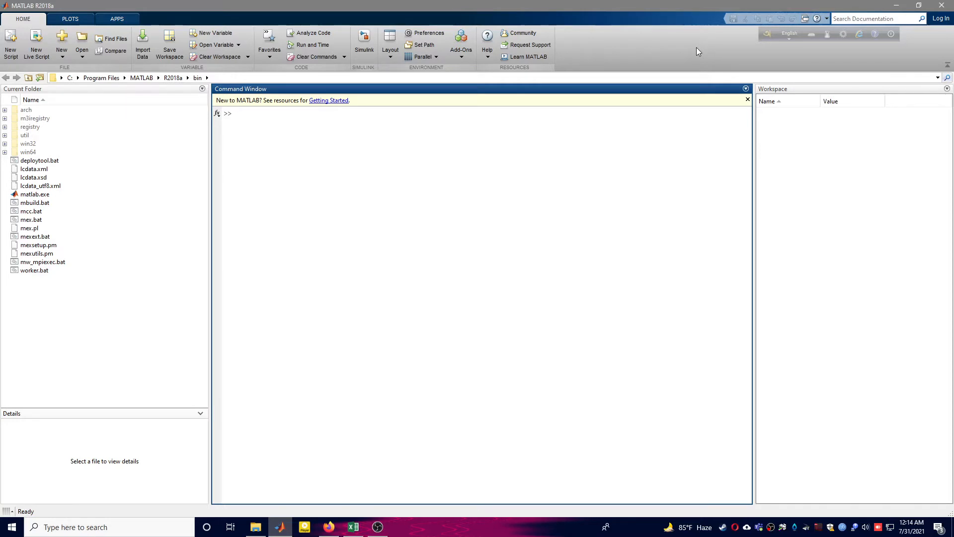
Switch to Excel and examine the Engine (rpm), Power(Kw) and bsfc(g/kwh) columns of Engine.csv down to the last data row
{"action": "left_click", "coordinate": [353, 526]}
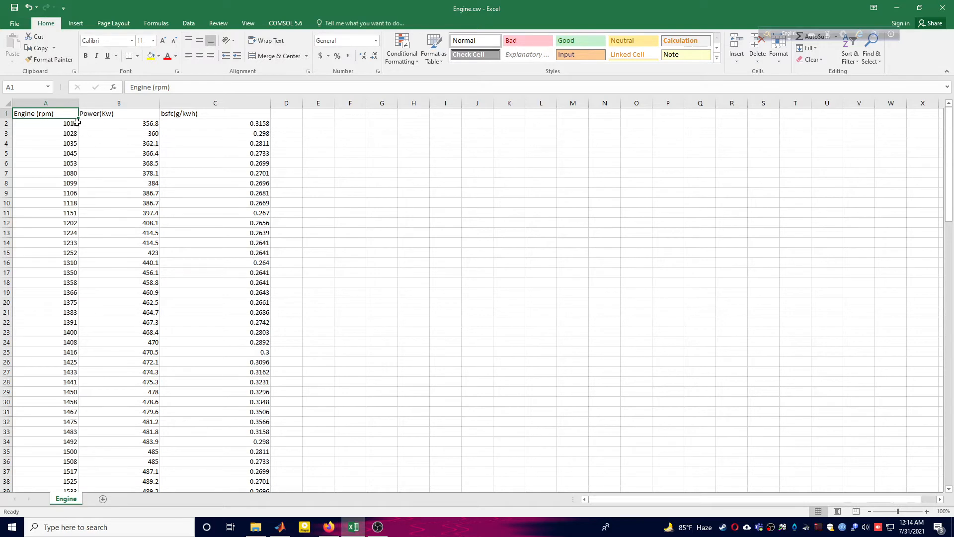
{"action": "mouse_move", "coordinate": [70, 114]}
{"action": "left_mouse_down"}
{"action": "mouse_move", "coordinate": [44, 366]}
{"action": "mouse_move", "coordinate": [65, 113]}
{"action": "left_mouse_up"}
{"action": "left_click", "coordinate": [128, 115]}
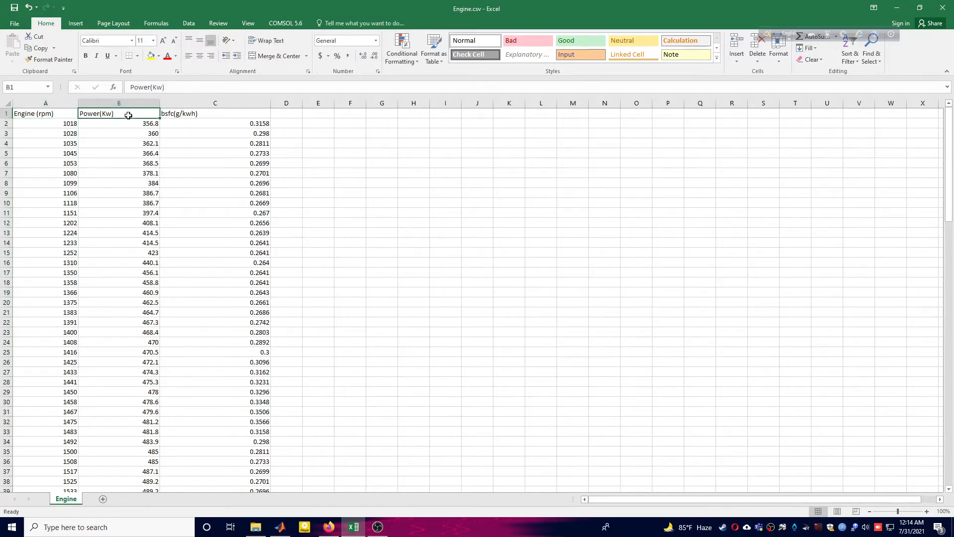
{"action": "mouse_move", "coordinate": [128, 114]}
{"action": "left_mouse_down"}
{"action": "mouse_move", "coordinate": [133, 207]}
{"action": "mouse_move", "coordinate": [139, 115]}
{"action": "left_mouse_up"}
{"action": "left_click", "coordinate": [231, 119]}
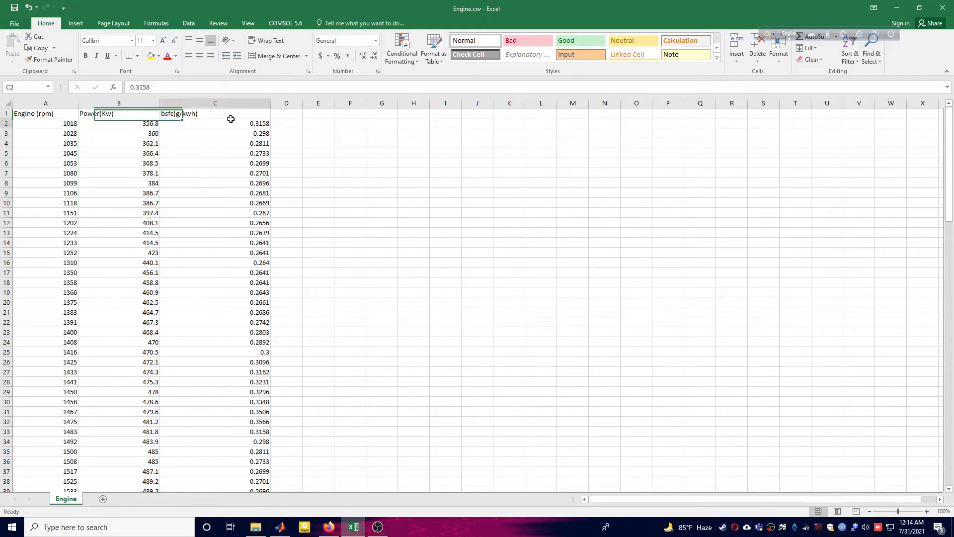
{"action": "left_click", "coordinate": [230, 115]}
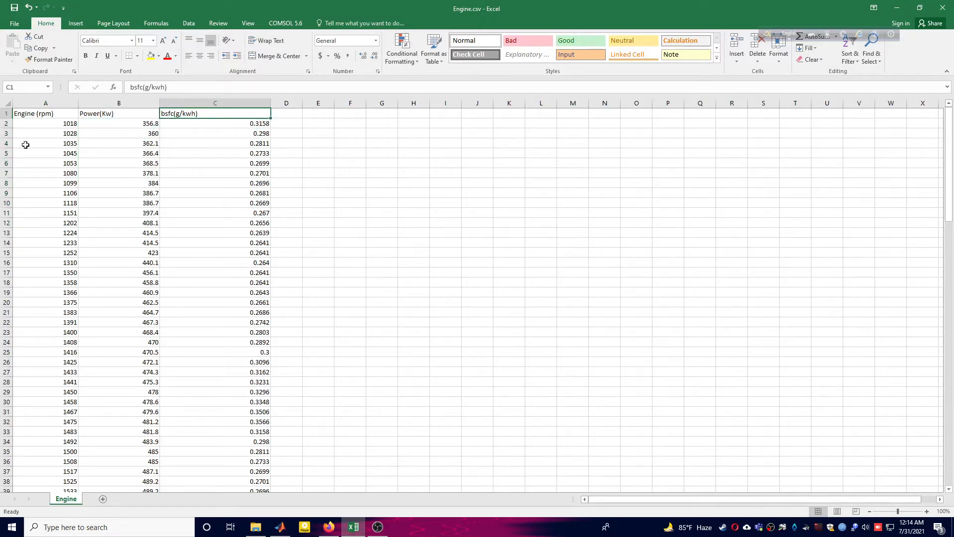
{"action": "mouse_move", "coordinate": [58, 112]}
{"action": "left_mouse_down"}
{"action": "mouse_move", "coordinate": [47, 472]}
{"action": "mouse_move", "coordinate": [52, 115]}
{"action": "left_mouse_up"}
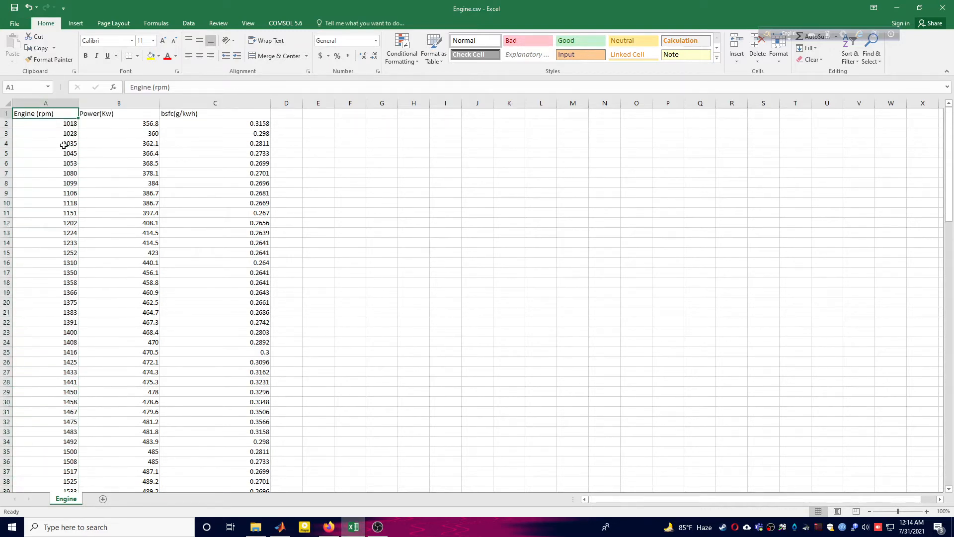
{"action": "left_click", "coordinate": [123, 113]}
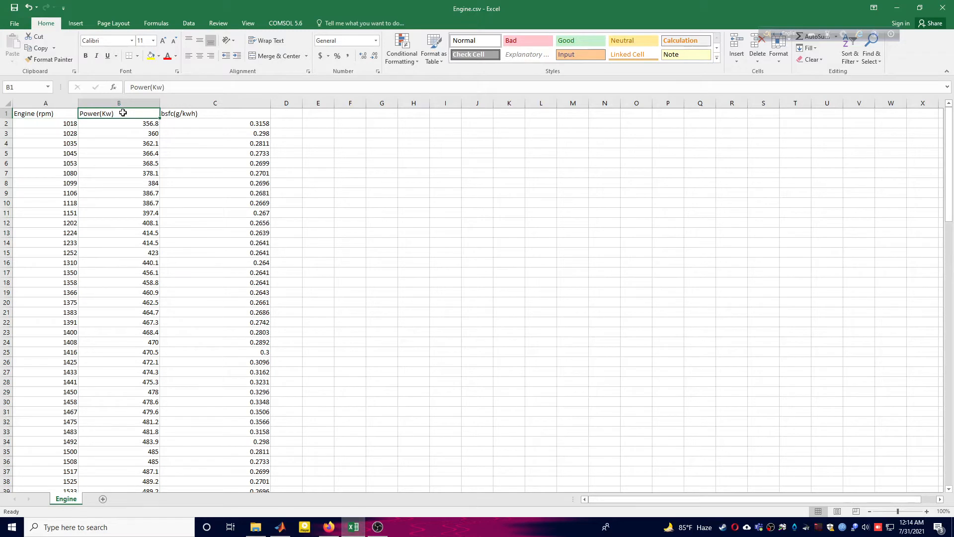
{"action": "left_click_drag", "start_coordinate": [122, 112], "coordinate": [139, 147]}
{"action": "left_click", "coordinate": [230, 114]}
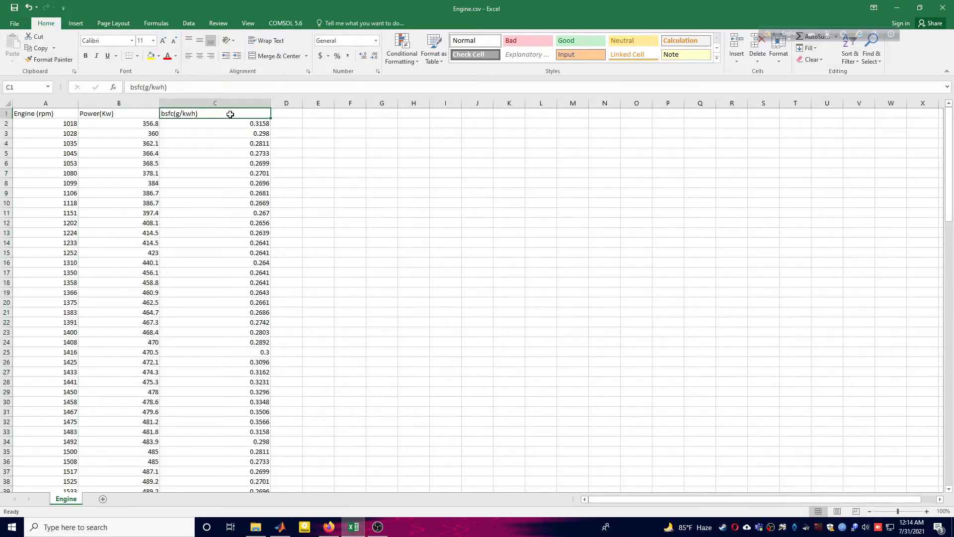
{"action": "mouse_move", "coordinate": [226, 115]}
{"action": "left_mouse_down"}
{"action": "mouse_move", "coordinate": [213, 192]}
{"action": "mouse_move", "coordinate": [212, 344]}
{"action": "mouse_move", "coordinate": [226, 196]}
{"action": "mouse_move", "coordinate": [215, 106]}
{"action": "left_mouse_up"}
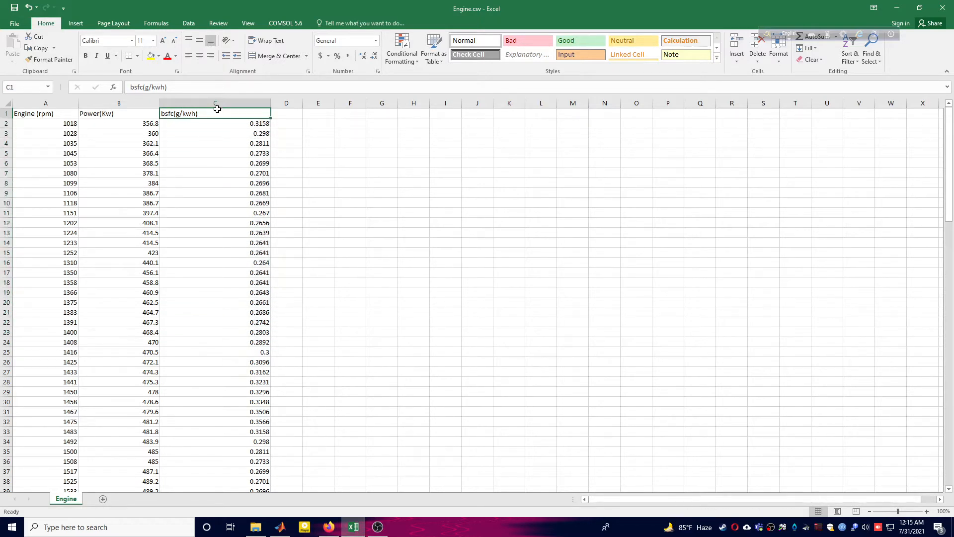
{"action": "left_click", "coordinate": [124, 114]}
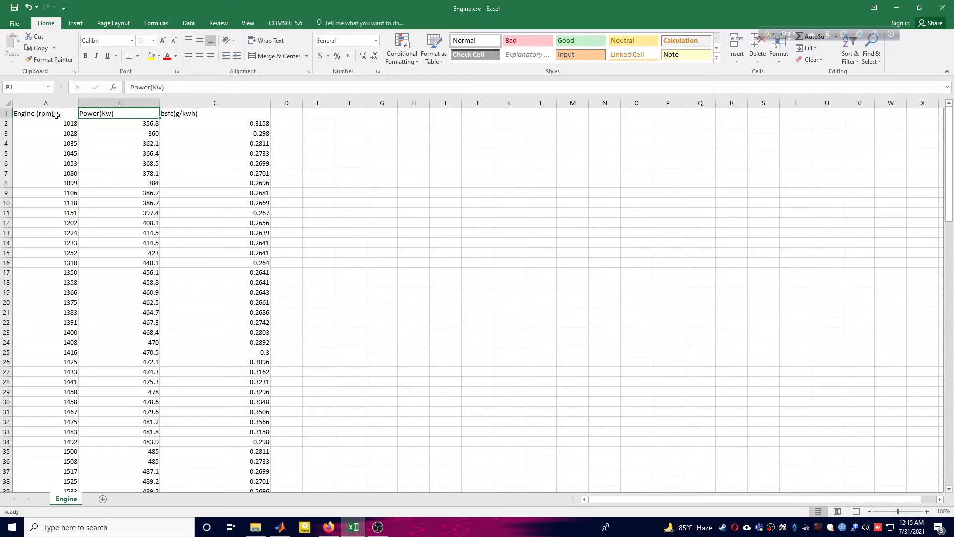
{"action": "left_click", "coordinate": [56, 114]}
{"action": "mouse_move", "coordinate": [56, 115]}
{"action": "left_mouse_down"}
{"action": "mouse_move", "coordinate": [62, 184]}
{"action": "mouse_move", "coordinate": [63, 114]}
{"action": "left_mouse_up"}
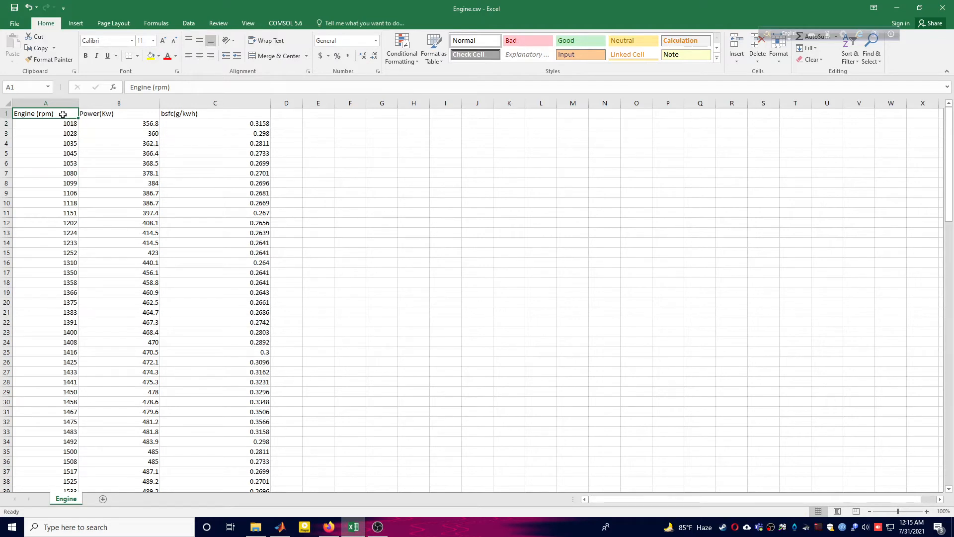
{"action": "scroll", "coordinate": [80, 208], "scroll_direction": "down", "scroll_amount": 9}
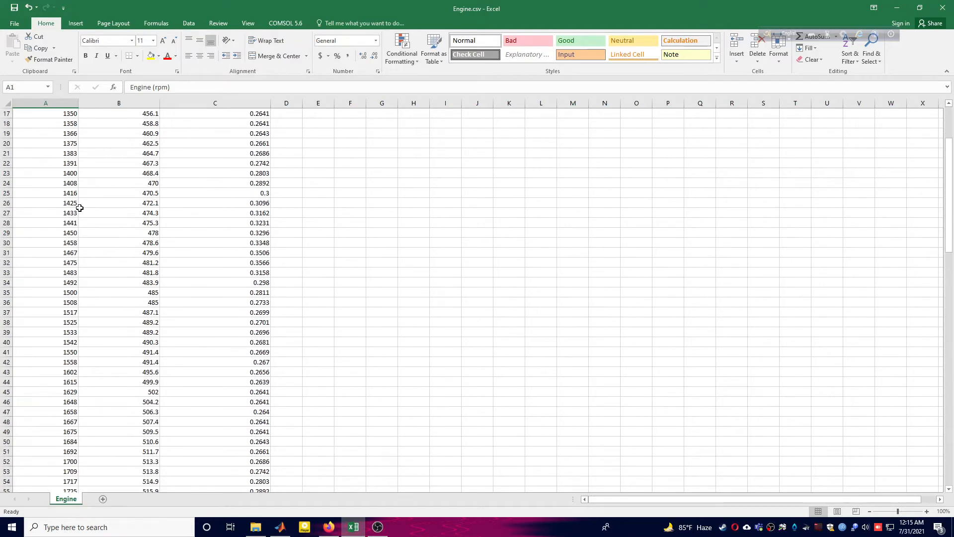
{"action": "scroll", "coordinate": [77, 248], "scroll_direction": "down", "scroll_amount": 20}
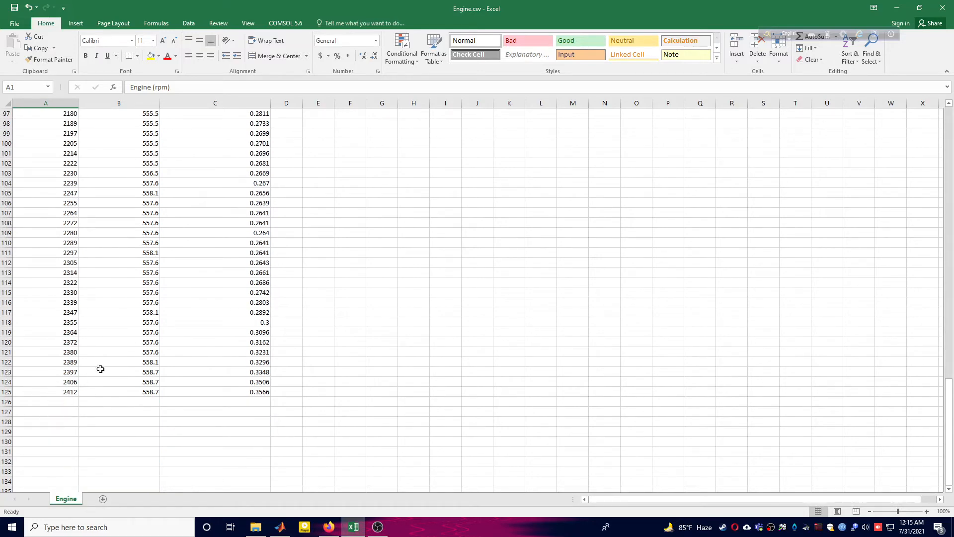
{"action": "scroll", "coordinate": [100, 362], "scroll_direction": "up", "scroll_amount": 20}
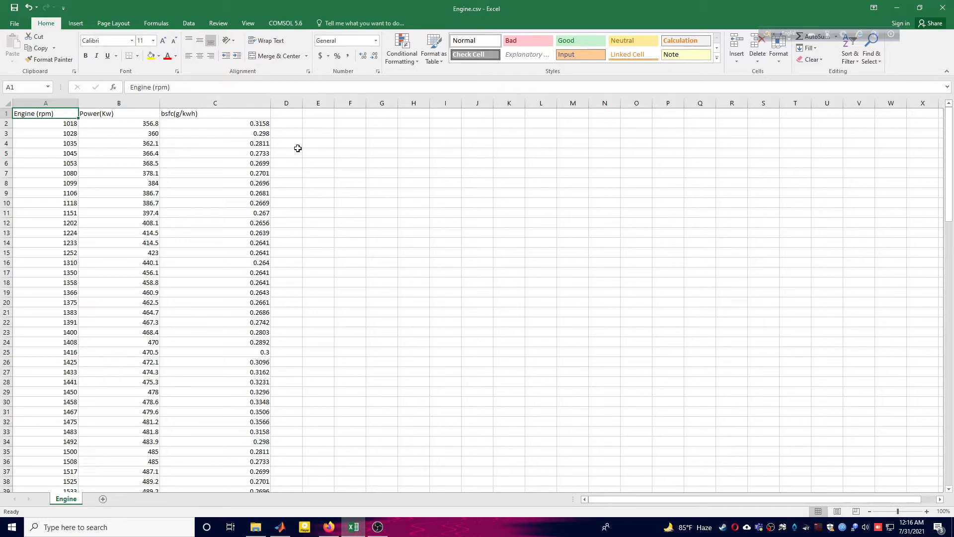
Switch to MATLAB and open Engine.csv from the Matlab folder on the OneDrive desktop for data import
{"action": "left_click", "coordinate": [281, 526]}
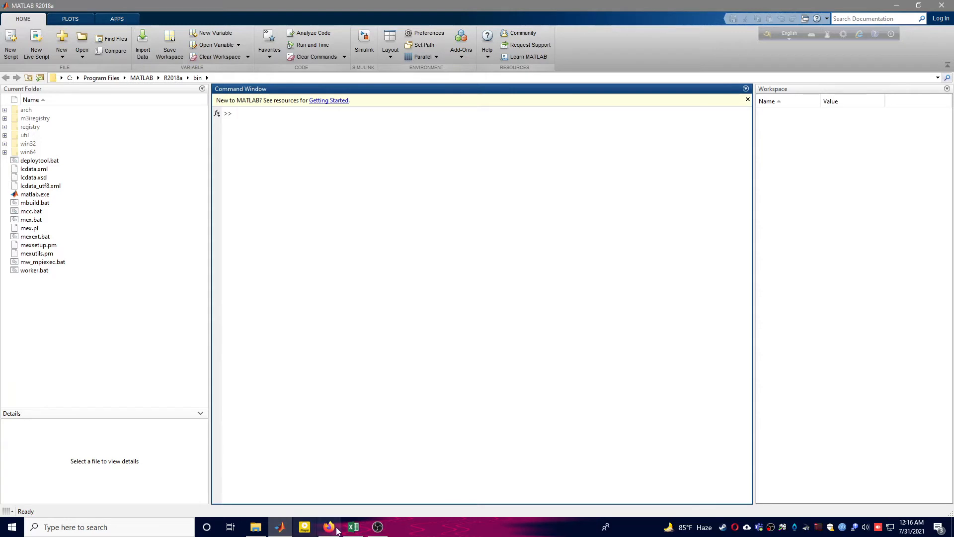
{"action": "left_click", "coordinate": [323, 486]}
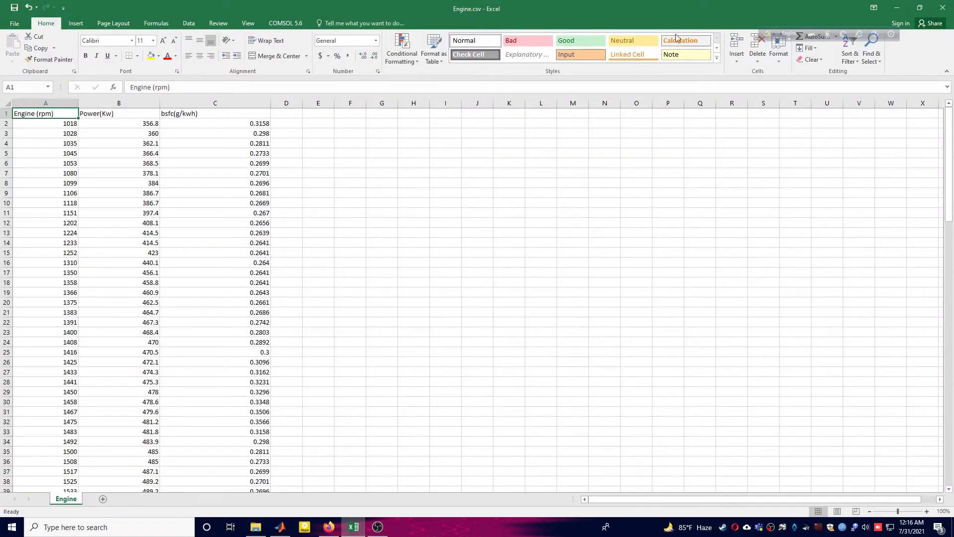
{"action": "left_click", "coordinate": [281, 526]}
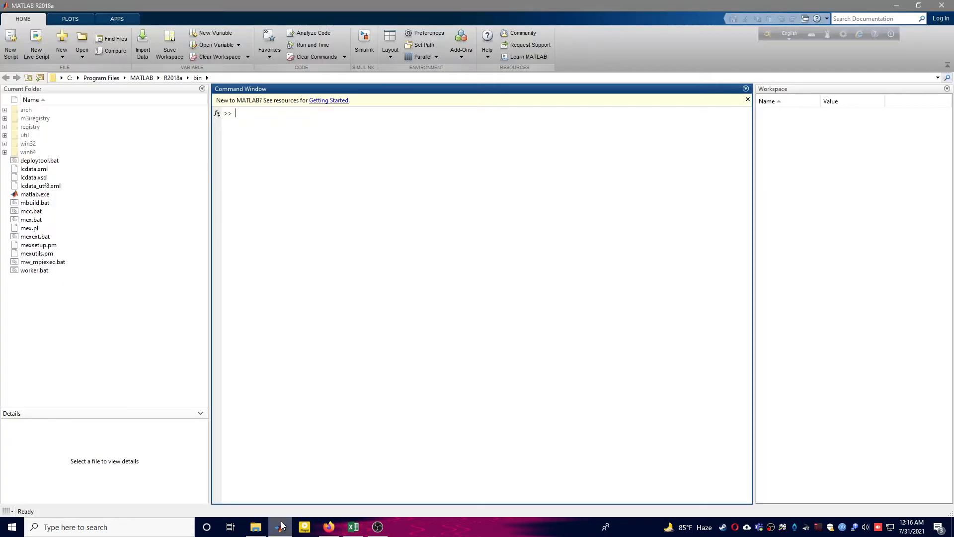
{"action": "left_click", "coordinate": [142, 52]}
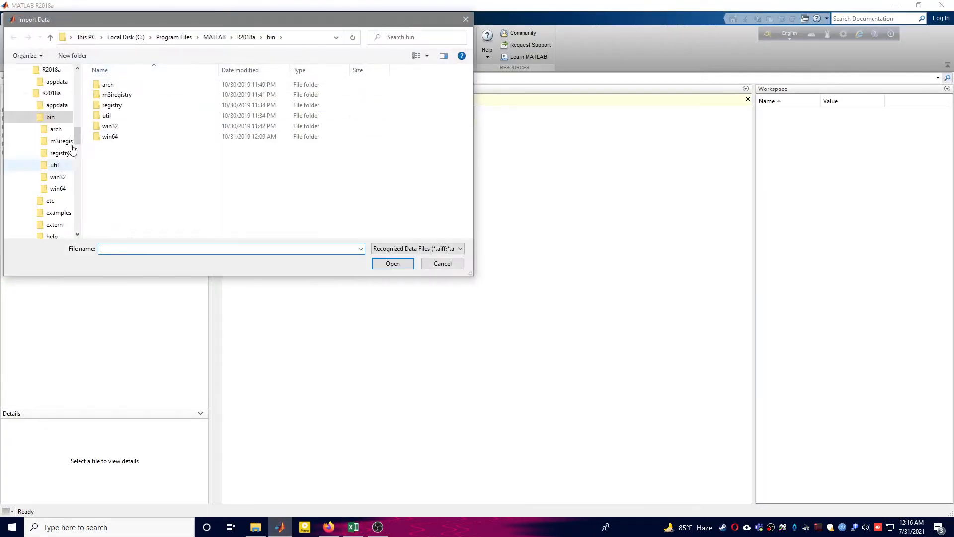
{"action": "scroll", "coordinate": [72, 148], "scroll_direction": "up", "scroll_amount": 10}
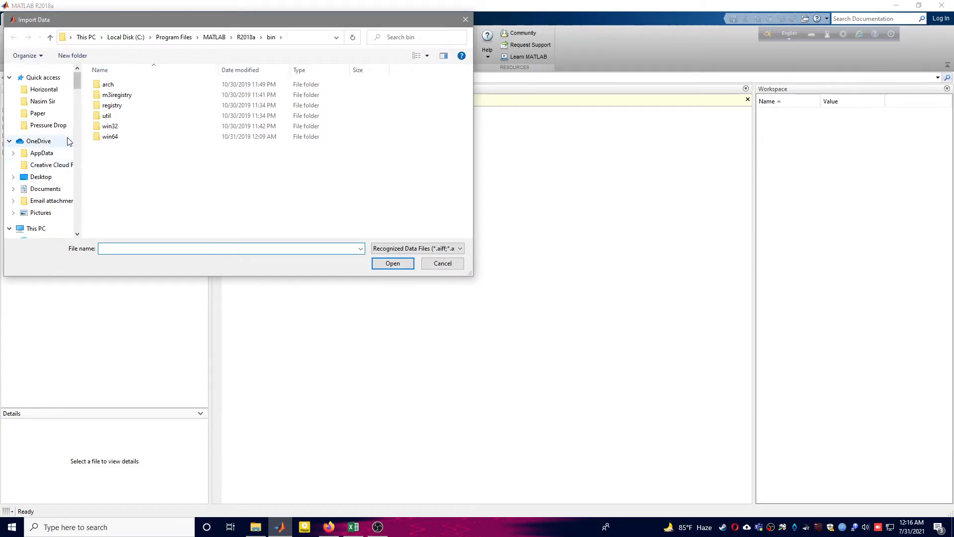
{"action": "left_click", "coordinate": [41, 177]}
{"action": "double_click", "coordinate": [130, 109]}
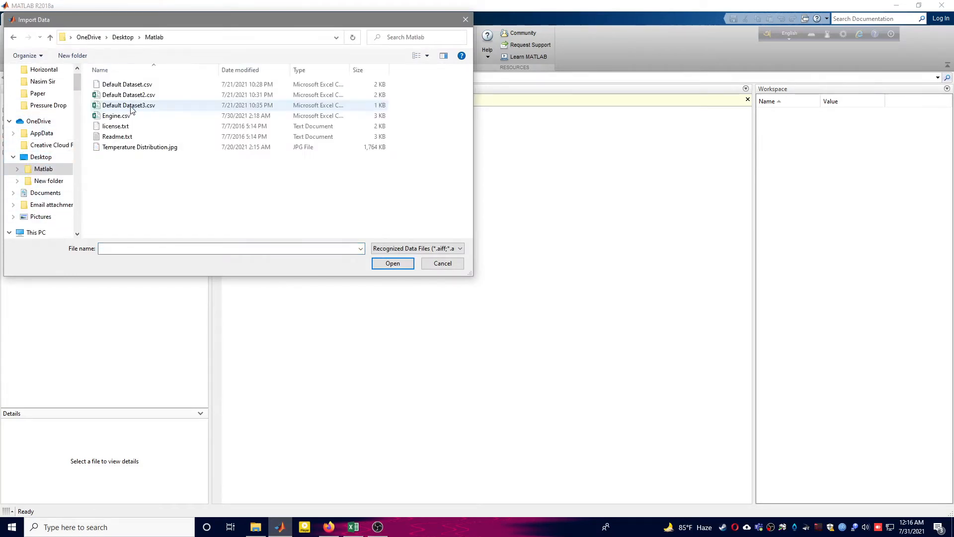
{"action": "double_click", "coordinate": [106, 116]}
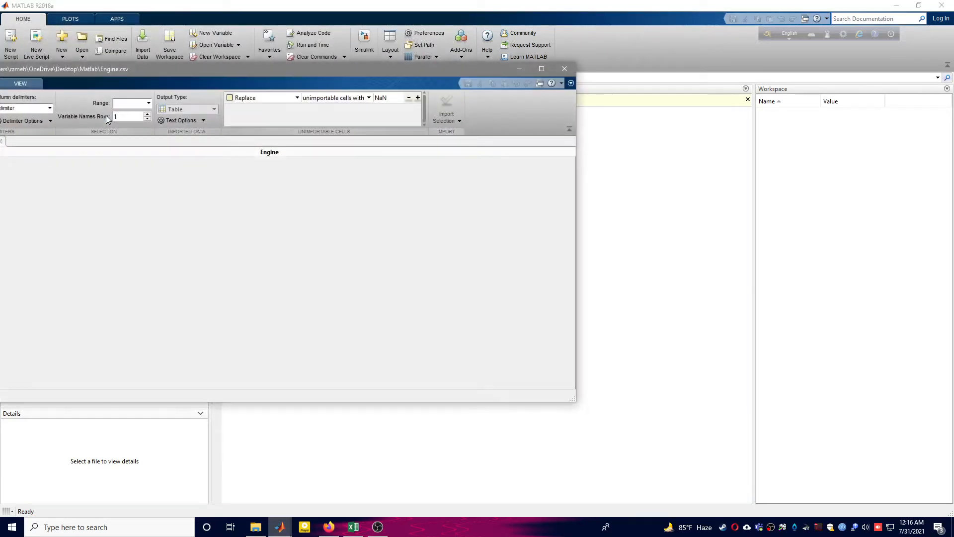
{"action": "left_click_drag", "start_coordinate": [109, 74], "coordinate": [282, 73]}
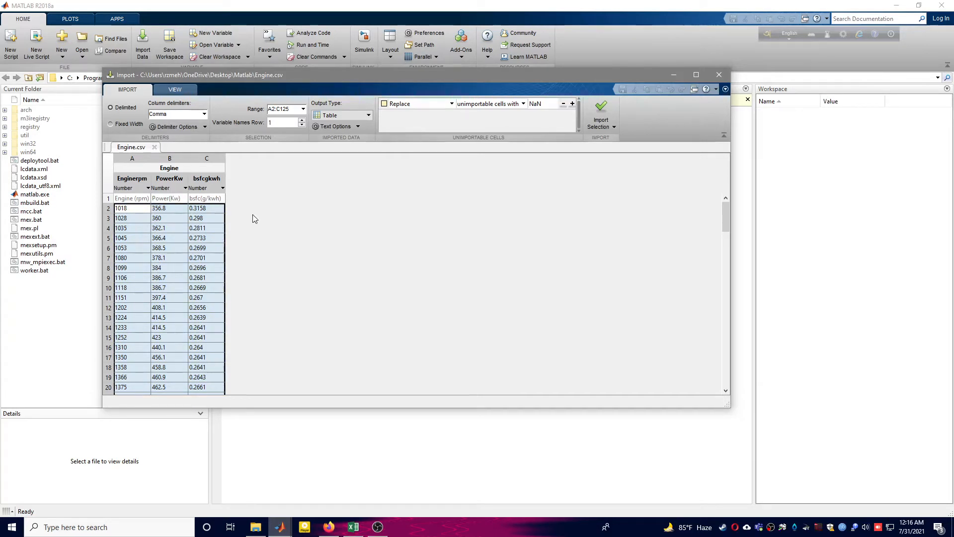
Import the range A2:C125 of Engine.csv into the workspace as a table and minimize the import window
{"action": "scroll", "coordinate": [201, 233], "scroll_direction": "down", "scroll_amount": 20}
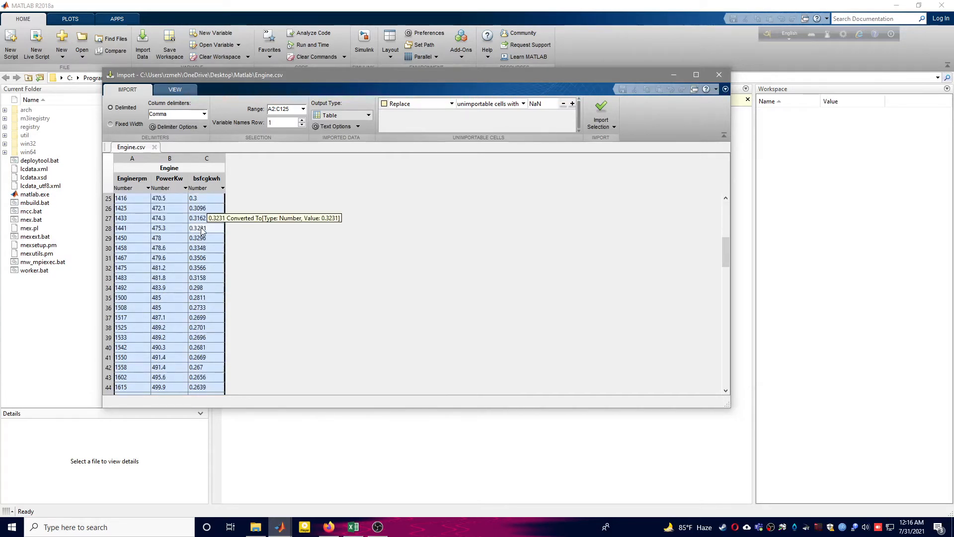
{"action": "scroll", "coordinate": [201, 236], "scroll_direction": "down", "scroll_amount": 14}
{"action": "scroll", "coordinate": [201, 236], "scroll_direction": "up", "scroll_amount": 20}
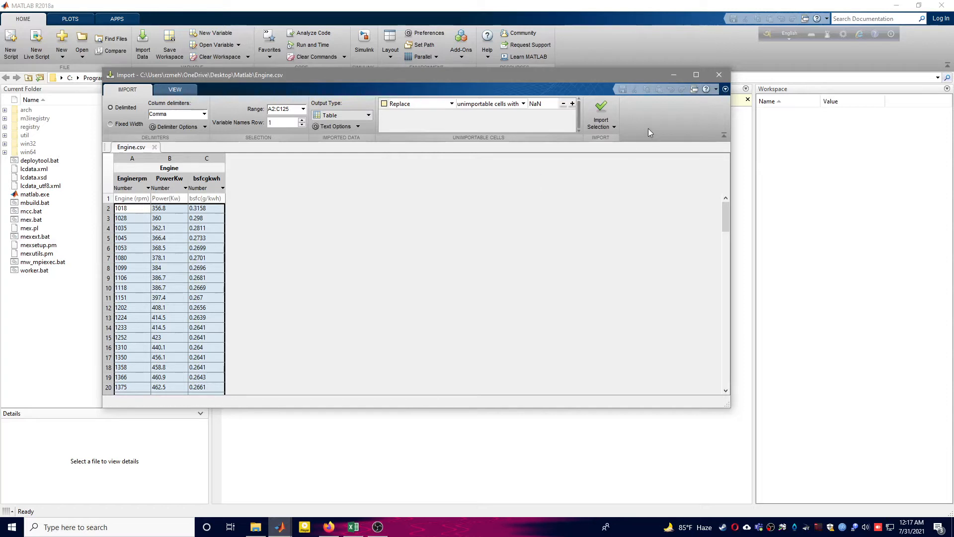
{"action": "scroll", "coordinate": [171, 236], "scroll_direction": "down", "scroll_amount": 20}
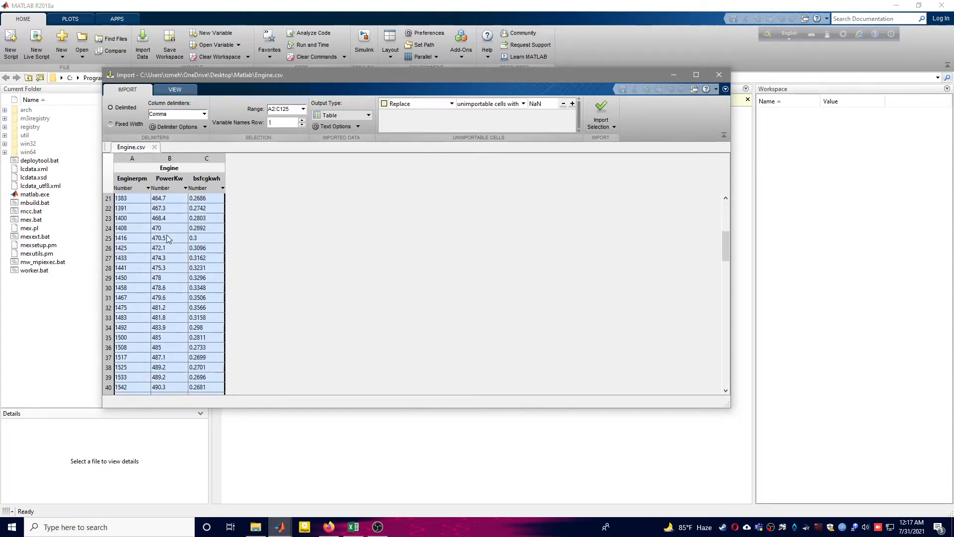
{"action": "scroll", "coordinate": [169, 237], "scroll_direction": "down", "scroll_amount": 5}
{"action": "scroll", "coordinate": [168, 238], "scroll_direction": "up", "scroll_amount": 20}
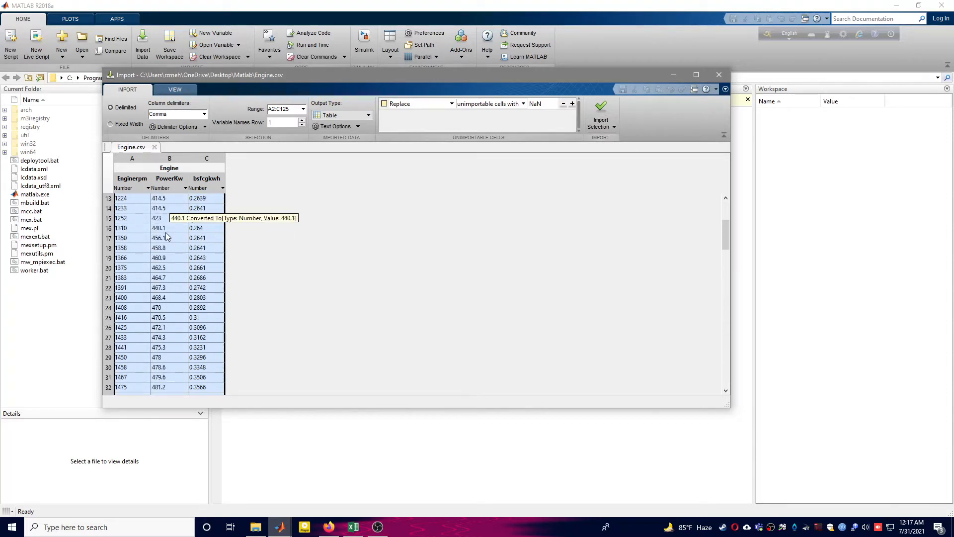
{"action": "left_click", "coordinate": [601, 113]}
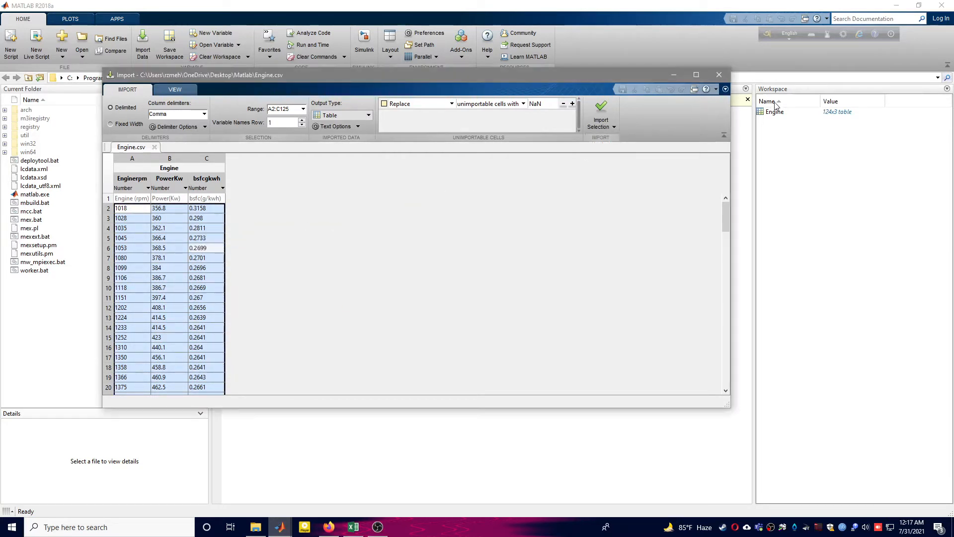
{"action": "left_click", "coordinate": [681, 73]}
Open the Engine table from the workspace, review its Enginerpm, PowerKw and bsfcgkwh columns, and close it
{"action": "left_click", "coordinate": [782, 114]}
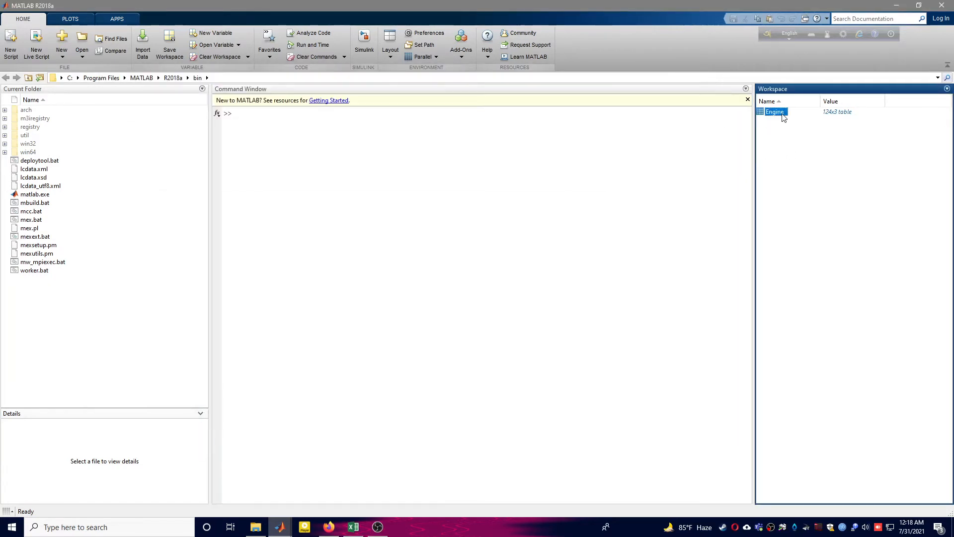
{"action": "double_click", "coordinate": [782, 112]}
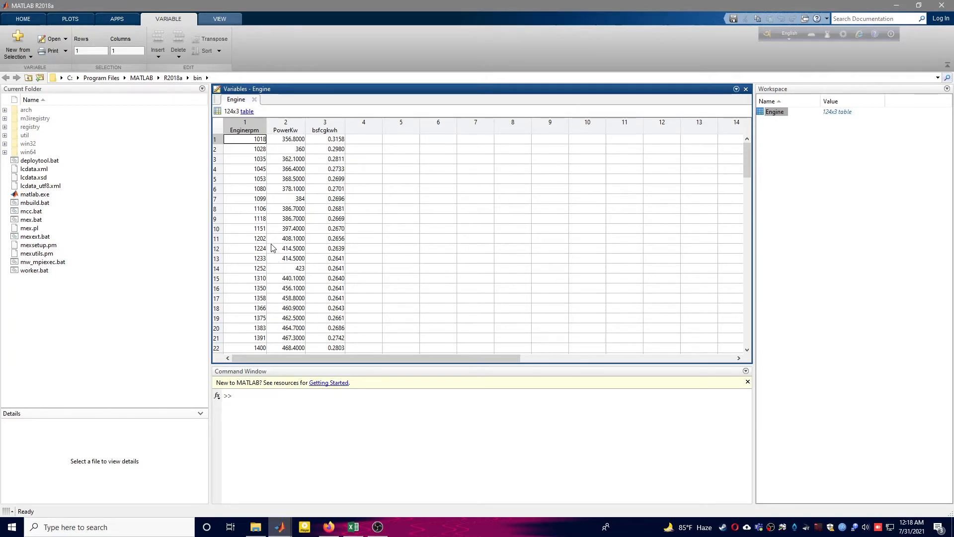
{"action": "left_click_drag", "start_coordinate": [251, 140], "coordinate": [317, 158]}
{"action": "scroll", "coordinate": [263, 163], "scroll_direction": "up", "scroll_amount": 2}
{"action": "scroll", "coordinate": [294, 164], "scroll_direction": "up", "scroll_amount": 2}
{"action": "left_click", "coordinate": [328, 140]}
{"action": "scroll", "coordinate": [311, 169], "scroll_direction": "up", "scroll_amount": 2}
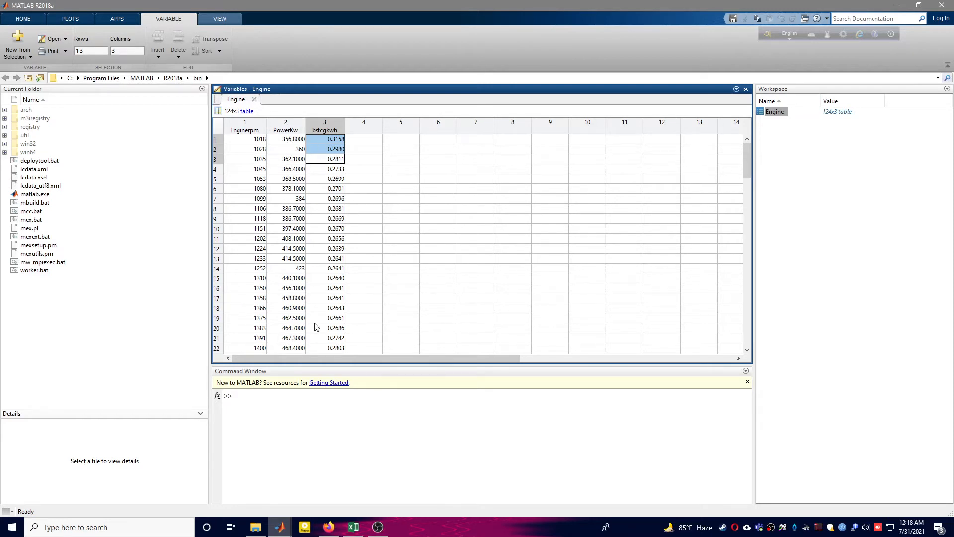
{"action": "left_click", "coordinate": [254, 99]}
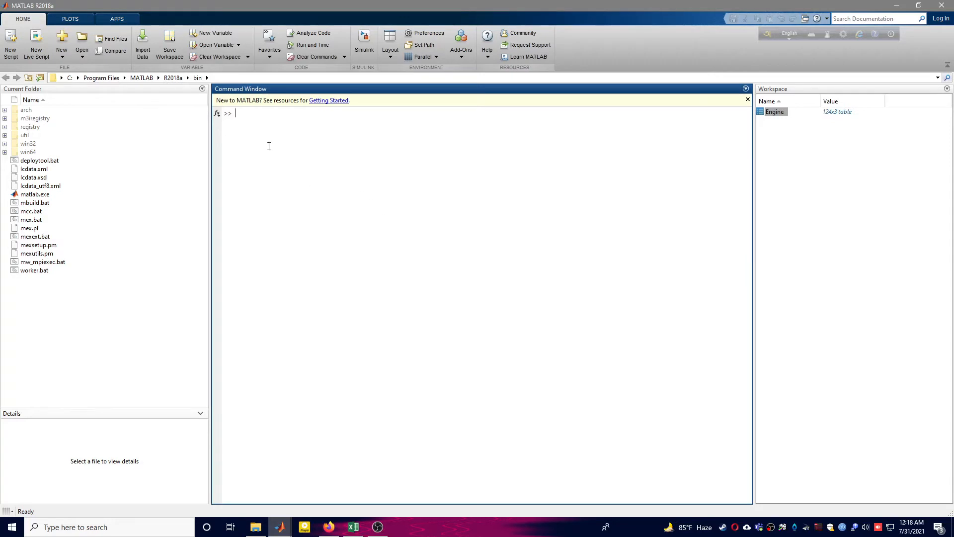
Open Engine.csv from the Matlab folder on the OneDrive desktop for data import again
{"action": "left_click", "coordinate": [143, 44]}
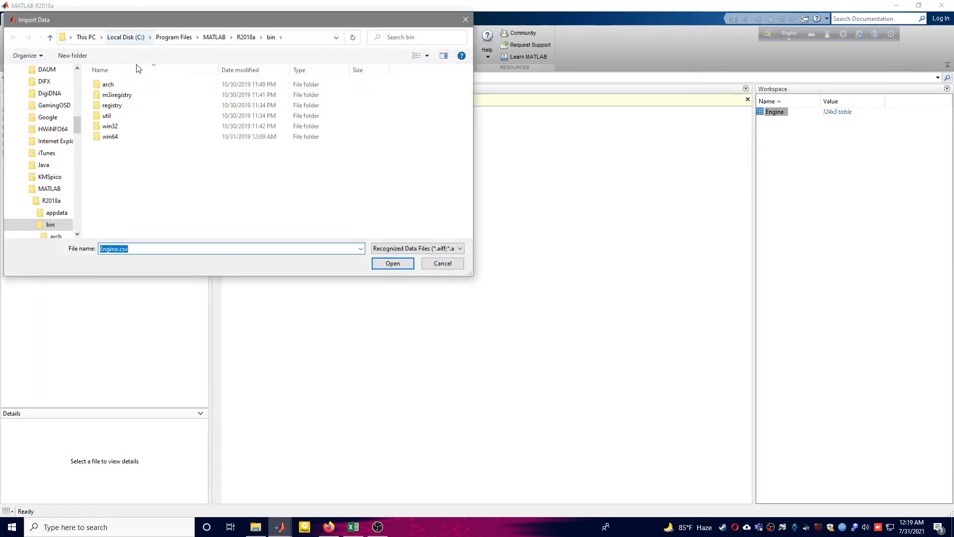
{"action": "scroll", "coordinate": [50, 174], "scroll_direction": "up", "scroll_amount": 12}
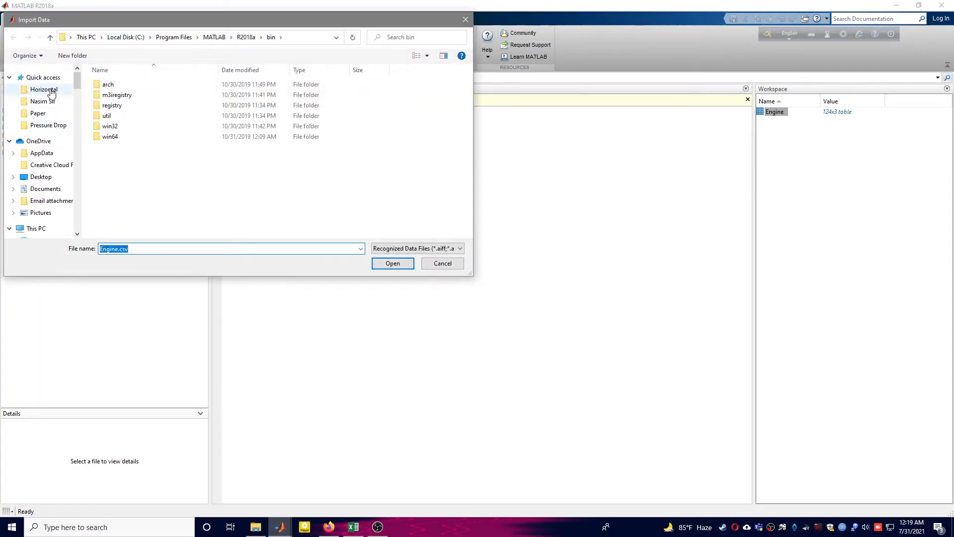
{"action": "scroll", "coordinate": [51, 93], "scroll_direction": "down", "scroll_amount": 2}
{"action": "left_click", "coordinate": [41, 133]}
{"action": "double_click", "coordinate": [124, 95]}
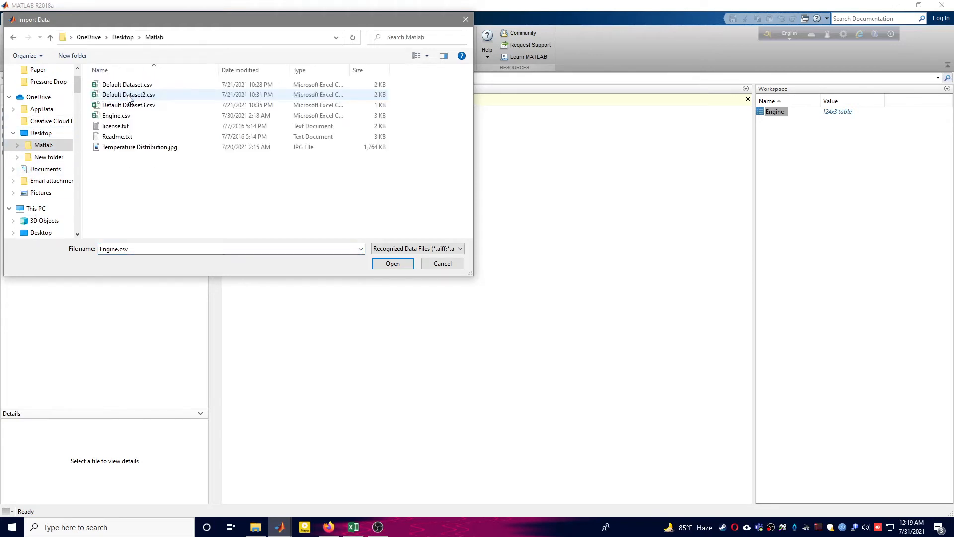
{"action": "double_click", "coordinate": [116, 115]}
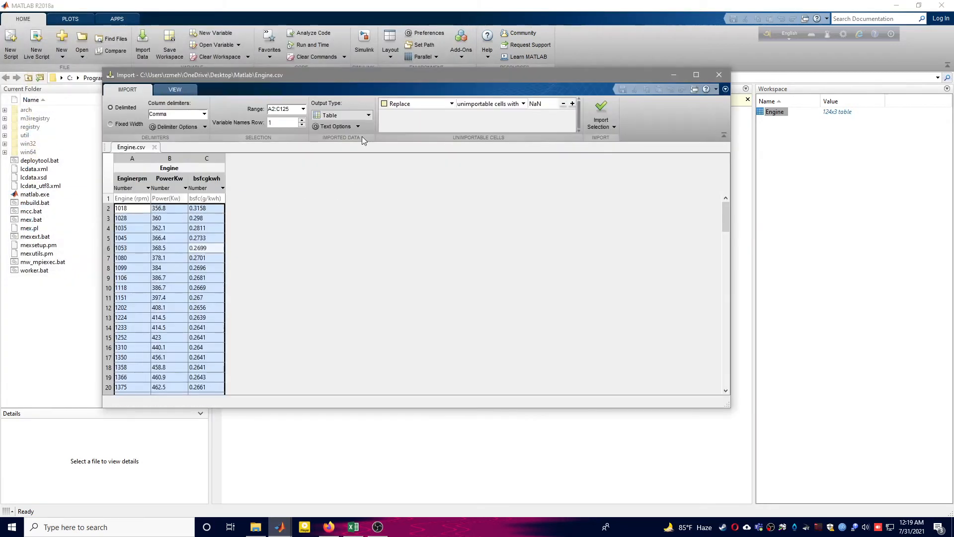
Import the range A2:C125 of Engine.csv into the workspace as column vectors and minimize the import window
{"action": "left_click", "coordinate": [368, 115]}
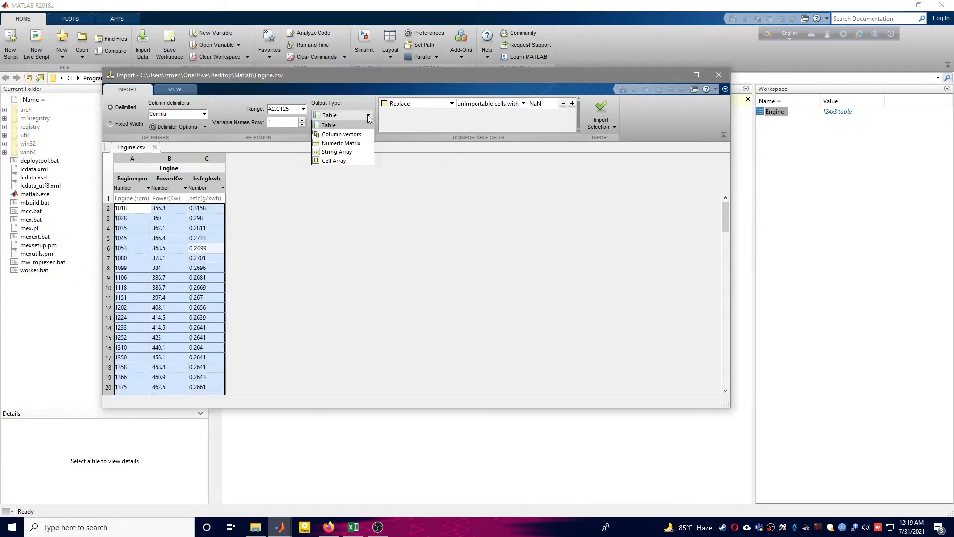
{"action": "left_click", "coordinate": [351, 135]}
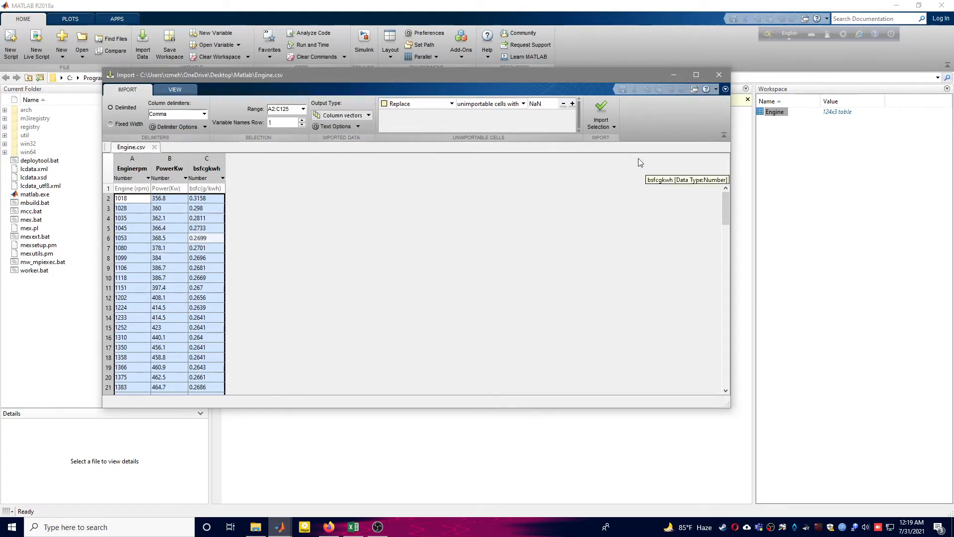
{"action": "left_click", "coordinate": [602, 108]}
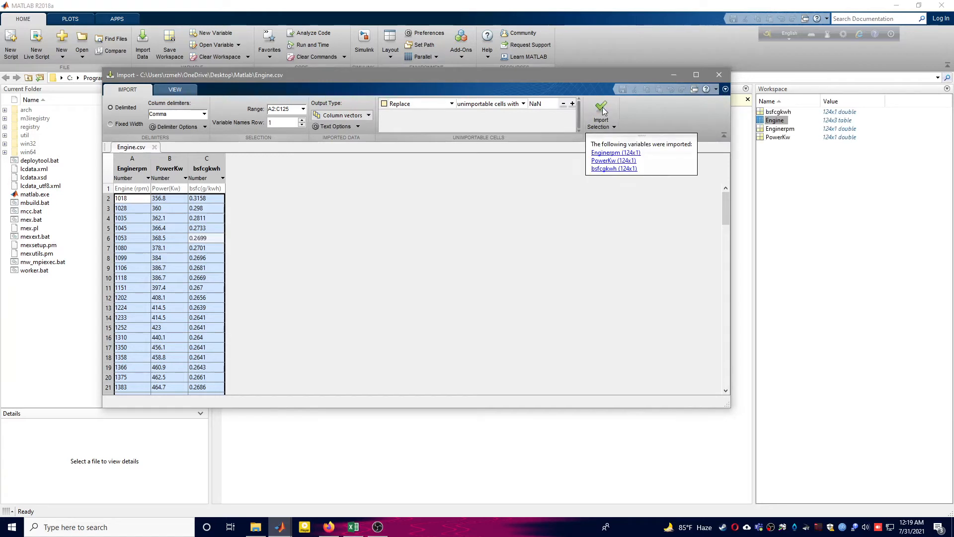
{"action": "left_click", "coordinate": [679, 74]}
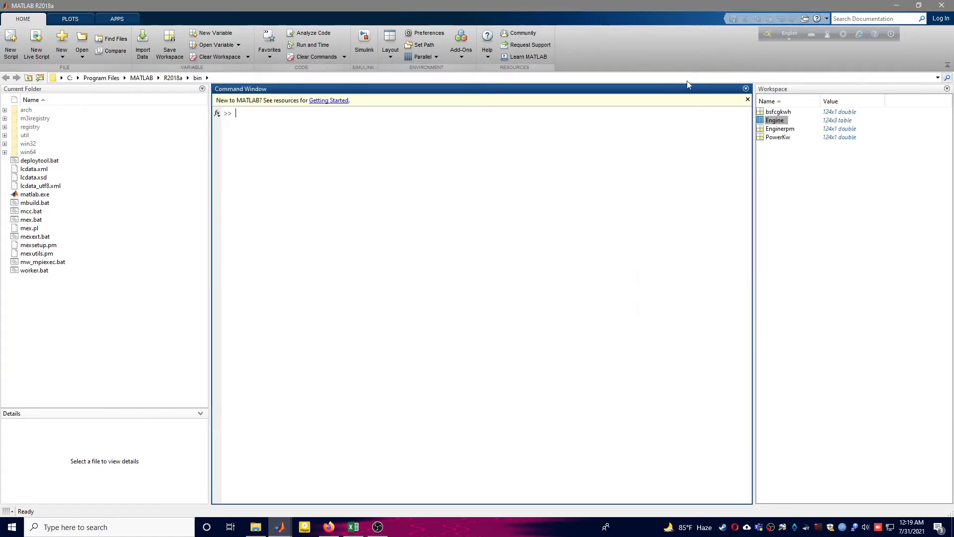
Examine the size and type of the Enginerpm, PowerKw and bsfcgkwh variables in the workspace and compare them with the Engine table
{"action": "left_click", "coordinate": [780, 129]}
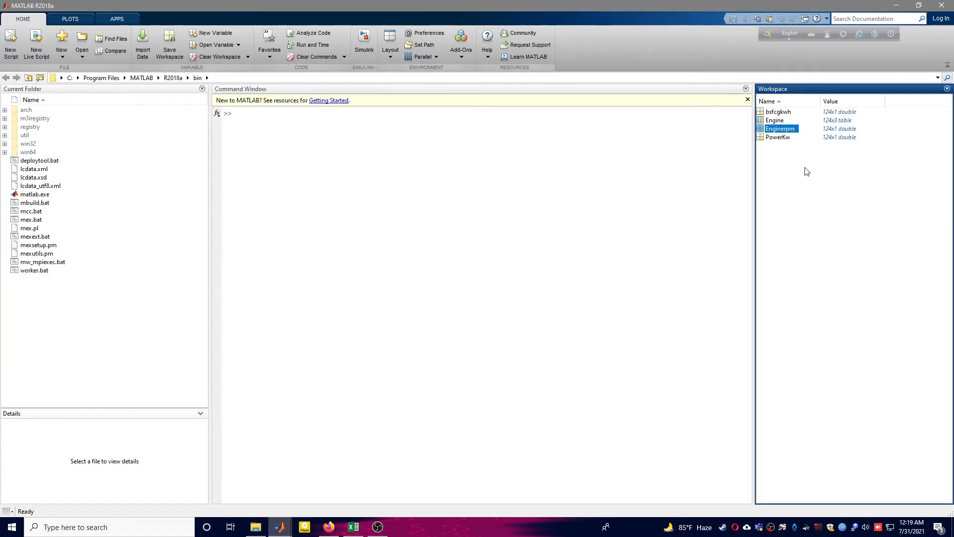
{"action": "left_click", "coordinate": [779, 138]}
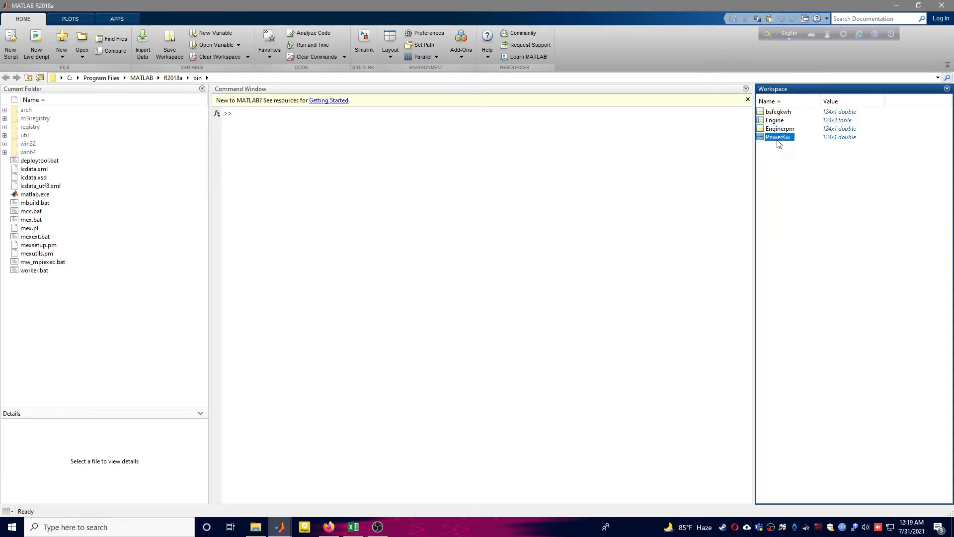
{"action": "left_click", "coordinate": [790, 113]}
{"action": "left_click", "coordinate": [776, 121]}
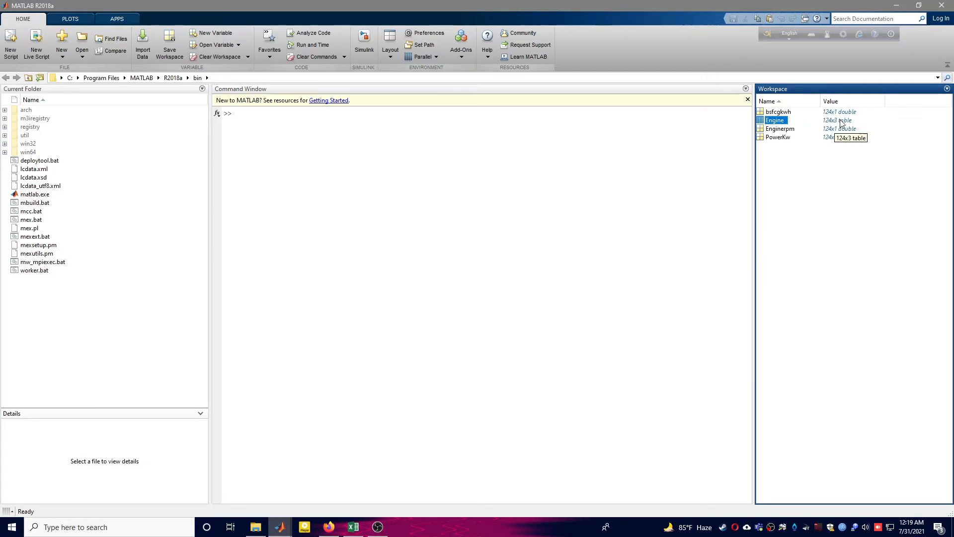
{"action": "left_click", "coordinate": [789, 183]}
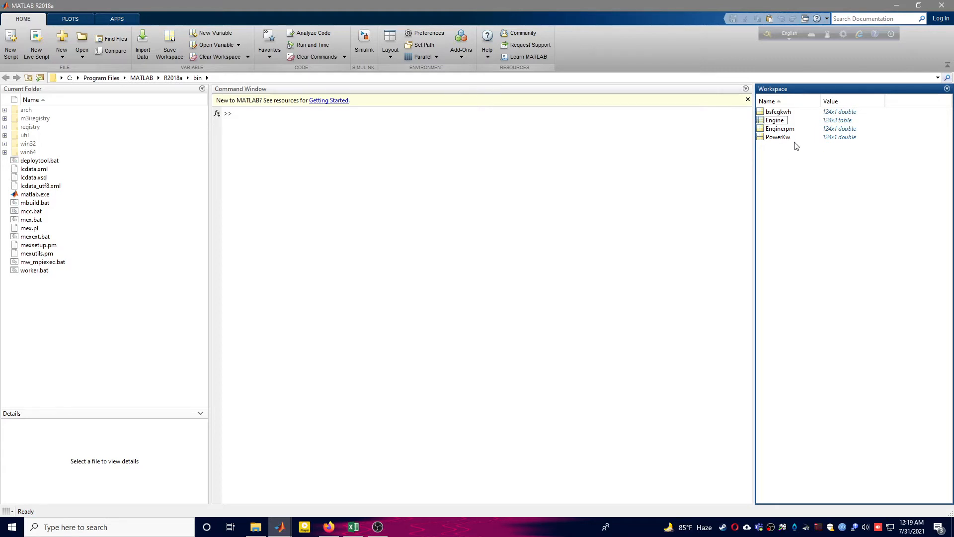
{"action": "left_click", "coordinate": [786, 129]}
{"action": "left_click", "coordinate": [778, 137]}
{"action": "left_click", "coordinate": [778, 112]}
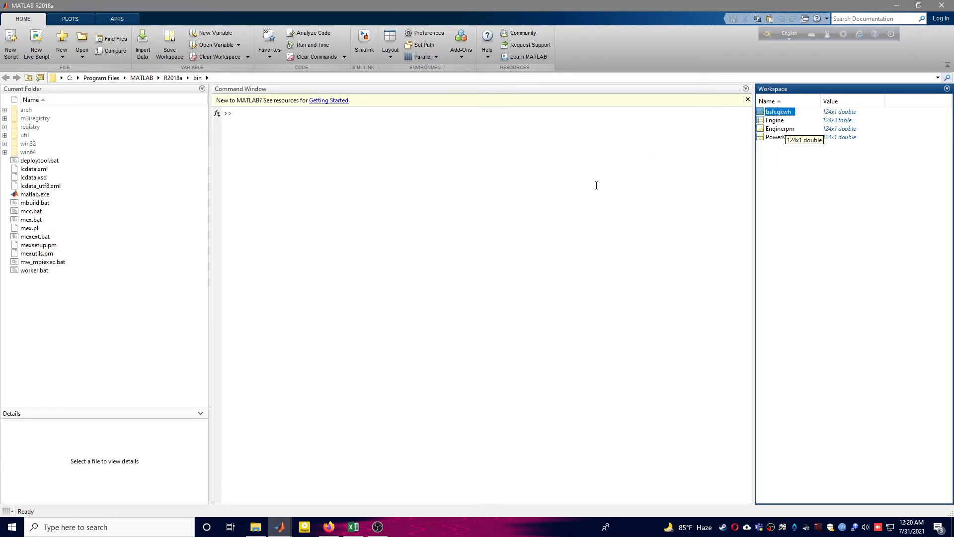
Plot PowerKw against Enginerpm with plot(Enginerpm,PowerKw) and minimize the figure
{"action": "left_click", "coordinate": [656, 209]}
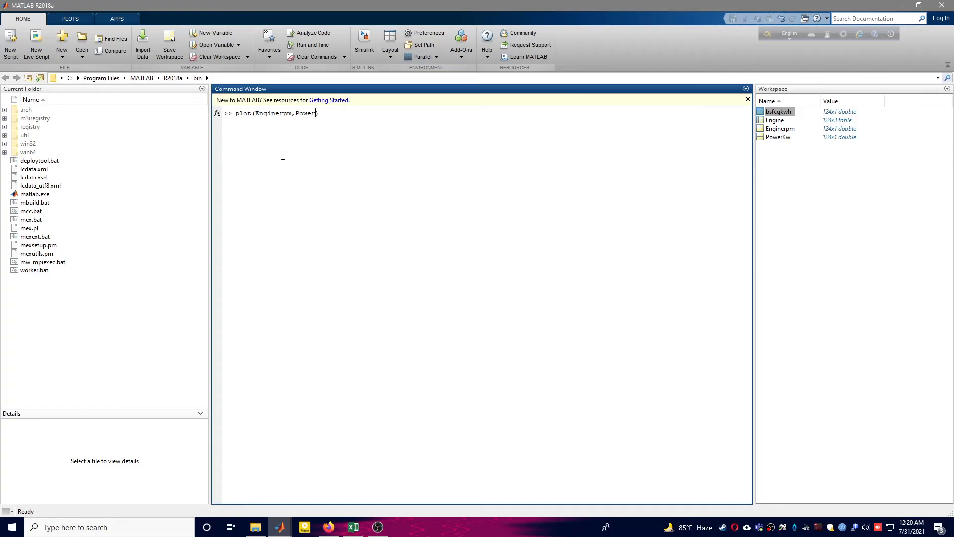
{"action": "key", "text": "Return"}
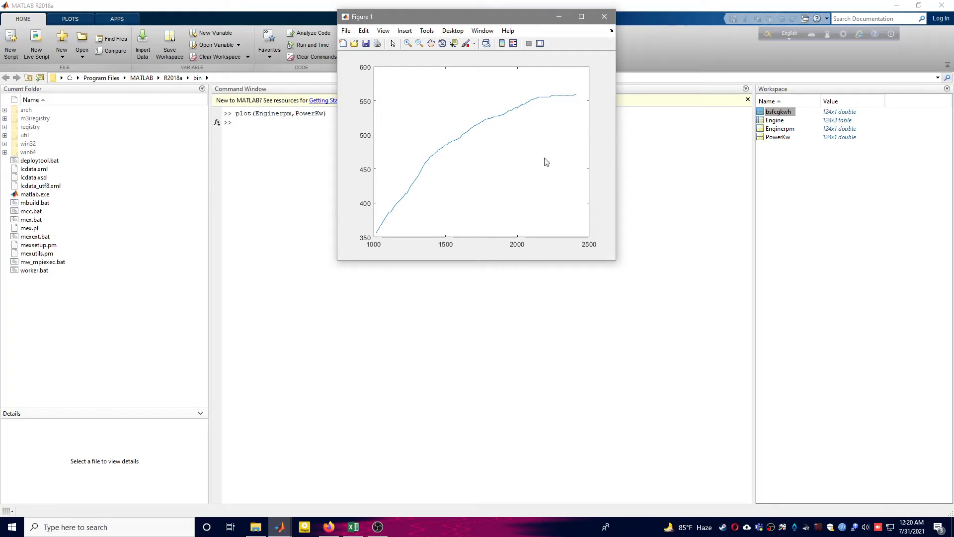
{"action": "left_click", "coordinate": [559, 17]}
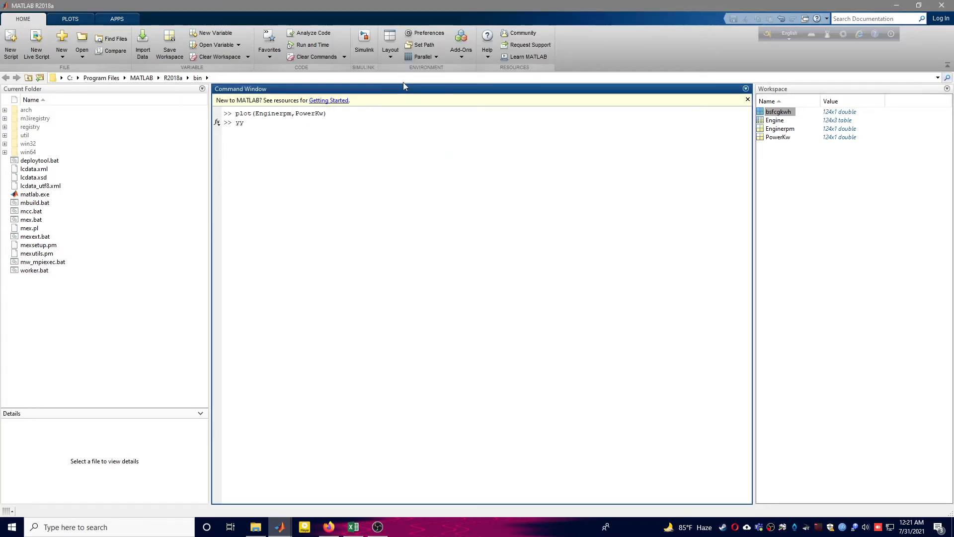
Add a second y-axis to the plot with yyaxis right, check it in Figure 1 and minimize the figure
{"action": "type", "text": "xis right"}
{"action": "key", "text": "Return"}
{"action": "left_click", "coordinate": [279, 527]}
{"action": "left_click", "coordinate": [366, 490]}
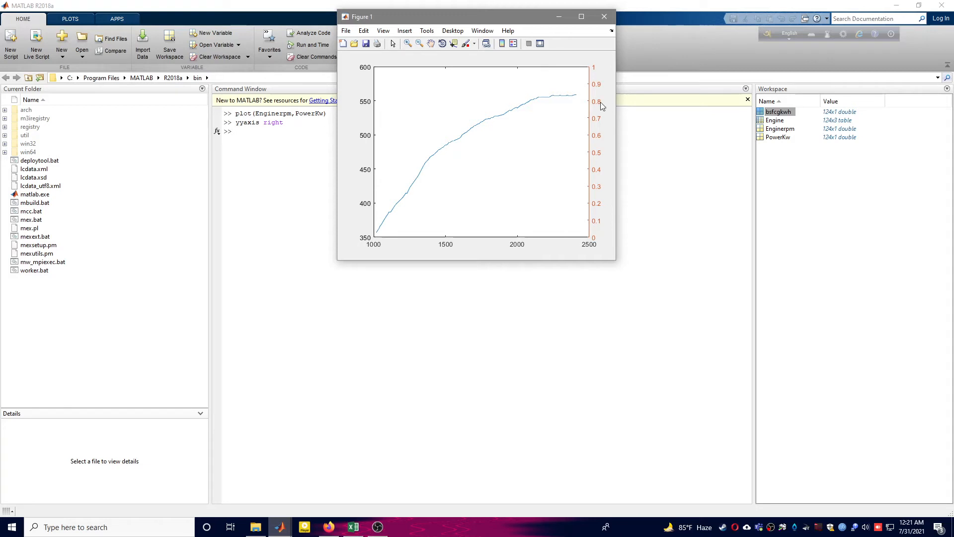
{"action": "left_click", "coordinate": [563, 20]}
Retain the existing power curve in the plot with the command hold on
{"action": "type", "text": "h"}
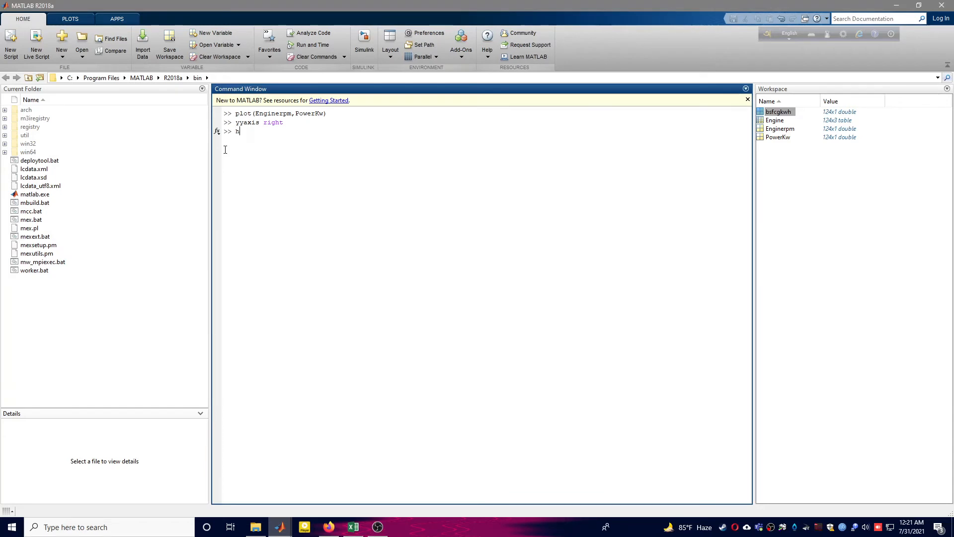
{"action": "type", "text": "old on"}
{"action": "key", "text": "Return"}
Plot the fuel consumption on the second y-axis with plot(Enginerpm,bsfcgkwh) and bring up Figure 1
{"action": "key", "text": "Up"}
{"action": "key", "text": "Up"}
{"action": "key", "text": "Up"}
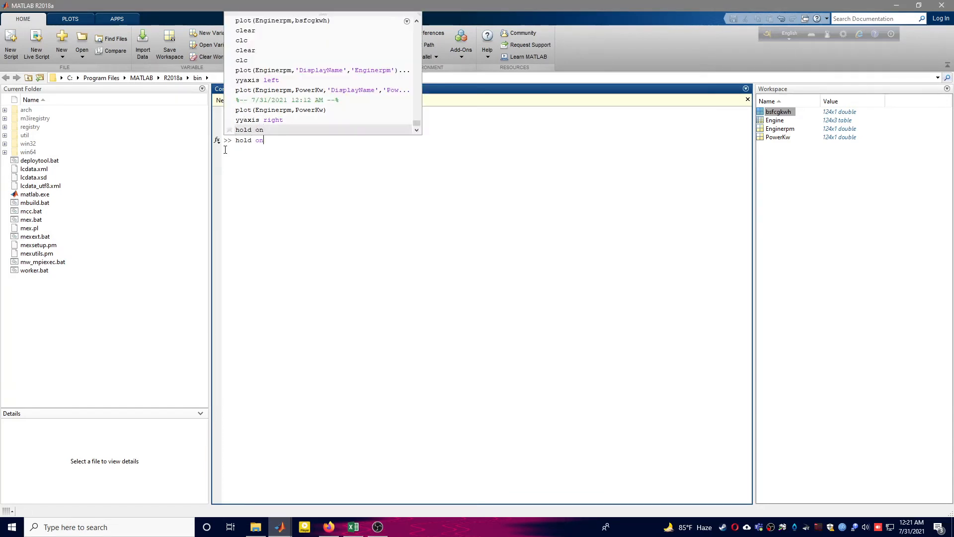
{"action": "key", "text": "Left"}
{"action": "key", "text": "BackSpace"}
{"action": "key", "text": "BackSpace"}
{"action": "key", "text": "BackSpace"}
{"action": "key", "text": "BackSpace"}
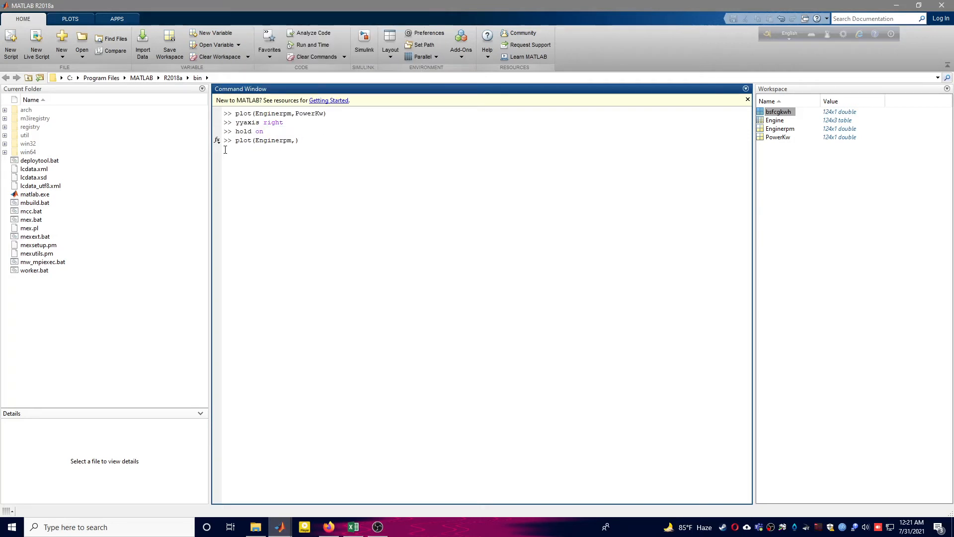
{"action": "type", "text": "bsfcgkwh"}
{"action": "mouse_move", "coordinate": [279, 526]}
{"action": "left_click", "coordinate": [388, 477]}
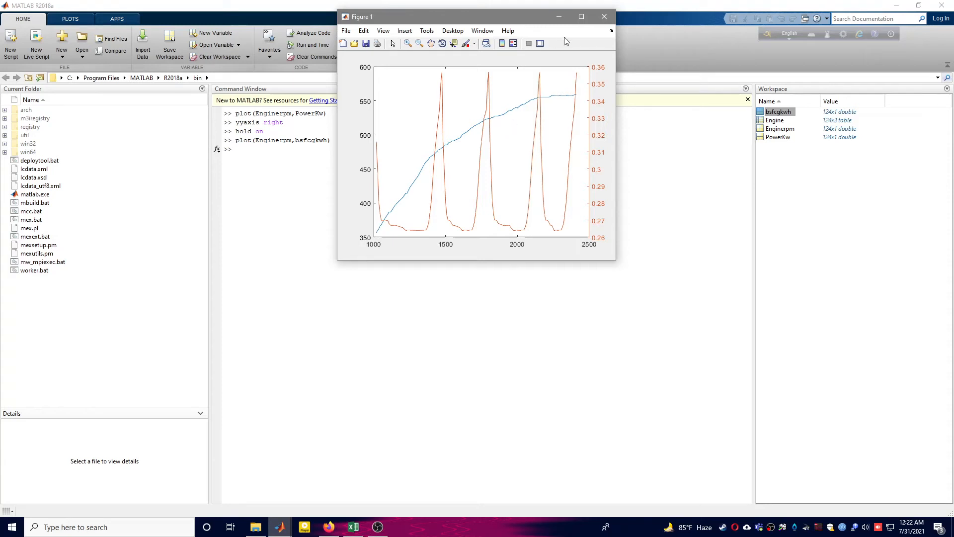
Maximize Figure 1, show its plot tools, select the axes and collapse the Plot Browser
{"action": "left_click", "coordinate": [581, 17]}
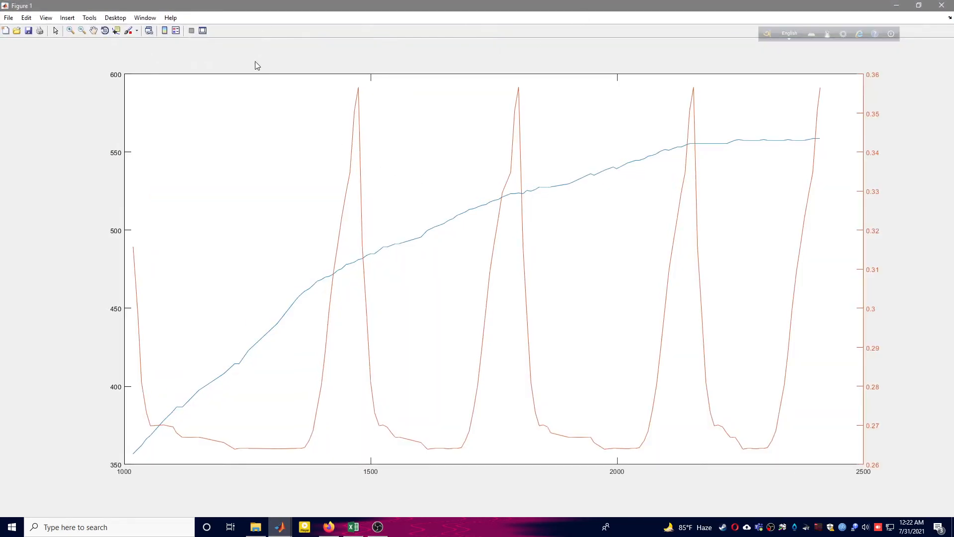
{"action": "left_click", "coordinate": [203, 31]}
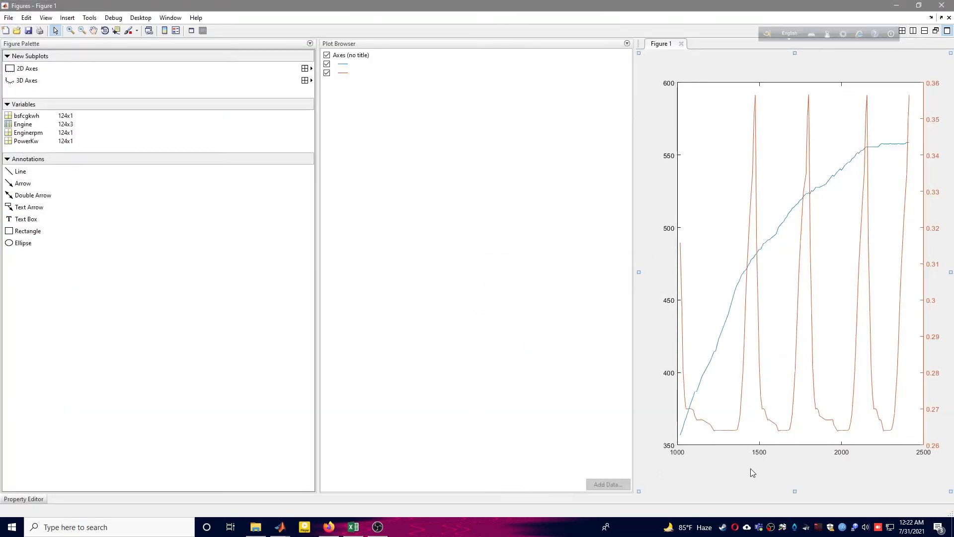
{"action": "left_click", "coordinate": [696, 444]}
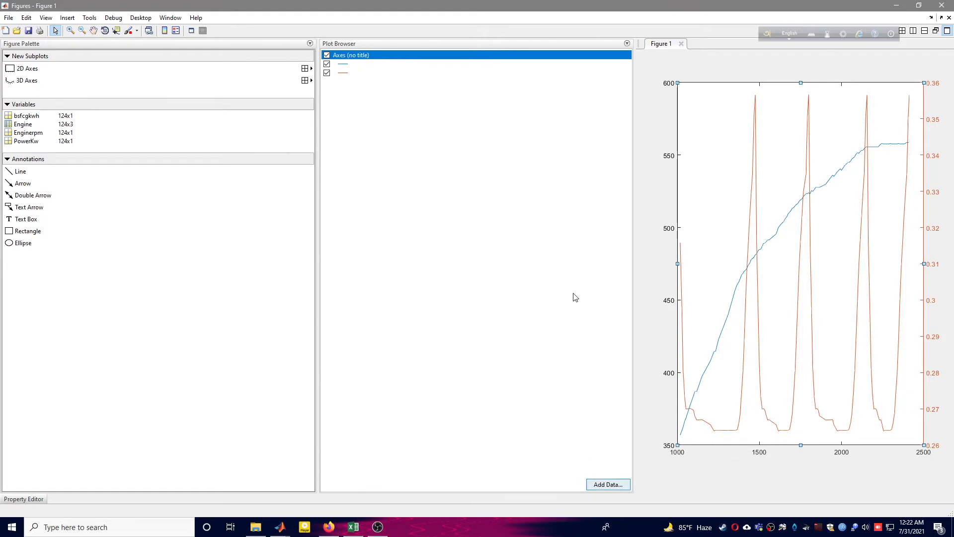
{"action": "left_click", "coordinate": [627, 43]}
{"action": "left_click", "coordinate": [643, 54]}
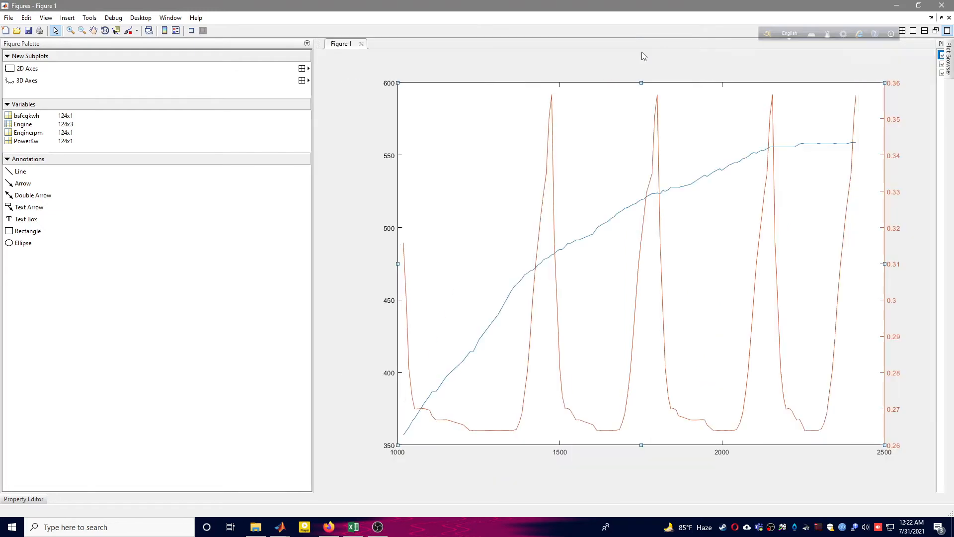
Show the axes legend and move it slightly left, between the last two bsfc peaks
{"action": "right_click", "coordinate": [458, 445]}
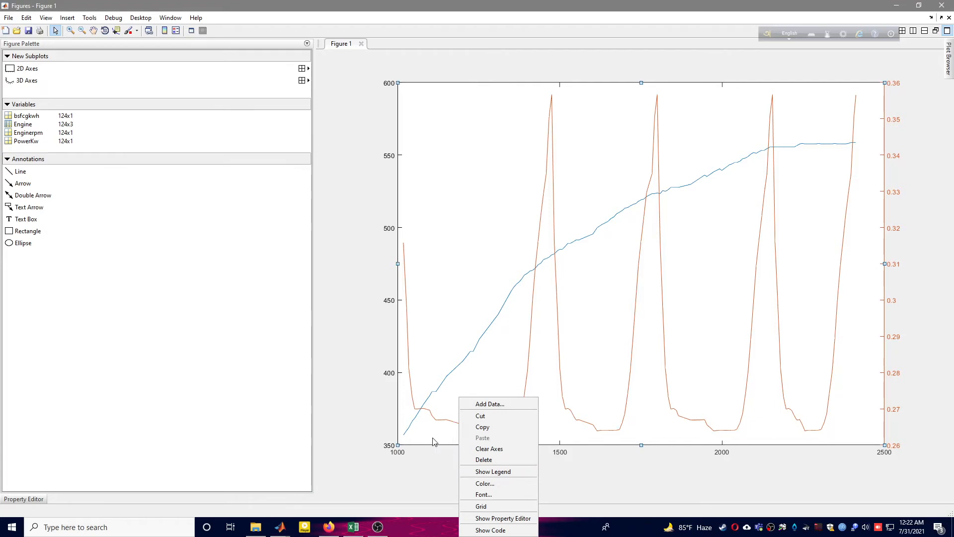
{"action": "left_click", "coordinate": [487, 472]}
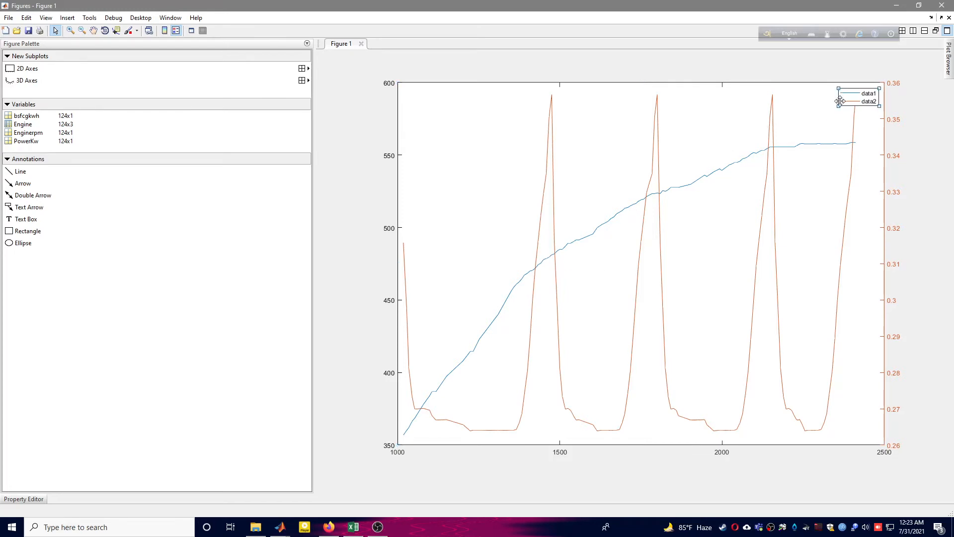
{"action": "left_click_drag", "start_coordinate": [843, 101], "coordinate": [798, 101]}
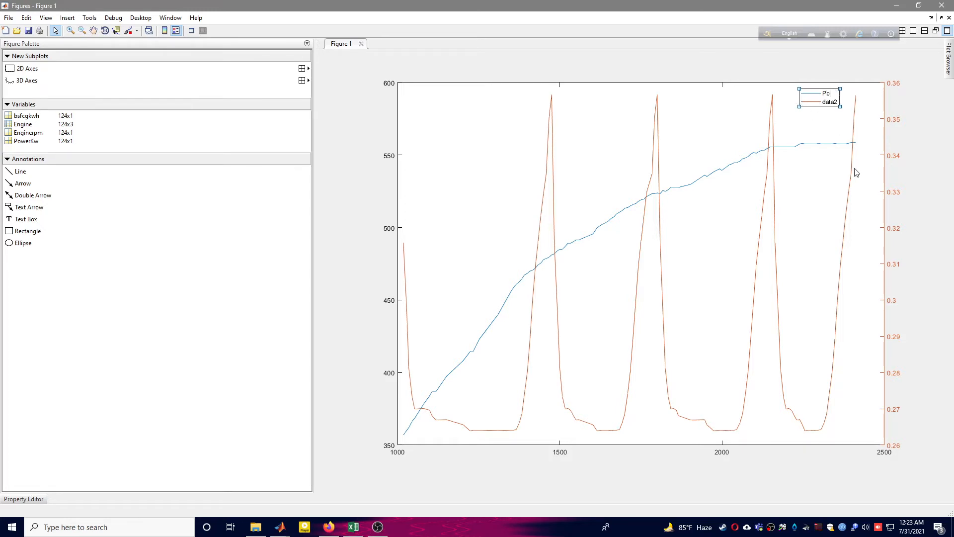
Rename the legend entries to Power and Bsfc and nudge the legend slightly upward
{"action": "double_click", "coordinate": [828, 102]}
{"action": "type", "text": "Bsf"}
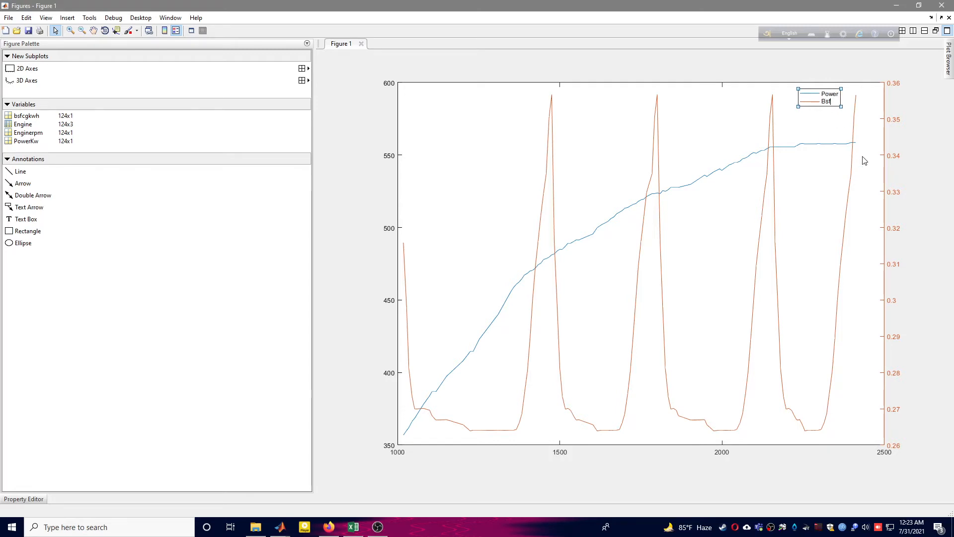
{"action": "type", "text": "c"}
{"action": "left_click_drag", "start_coordinate": [802, 102], "coordinate": [801, 100]}
{"action": "left_click", "coordinate": [790, 101]}
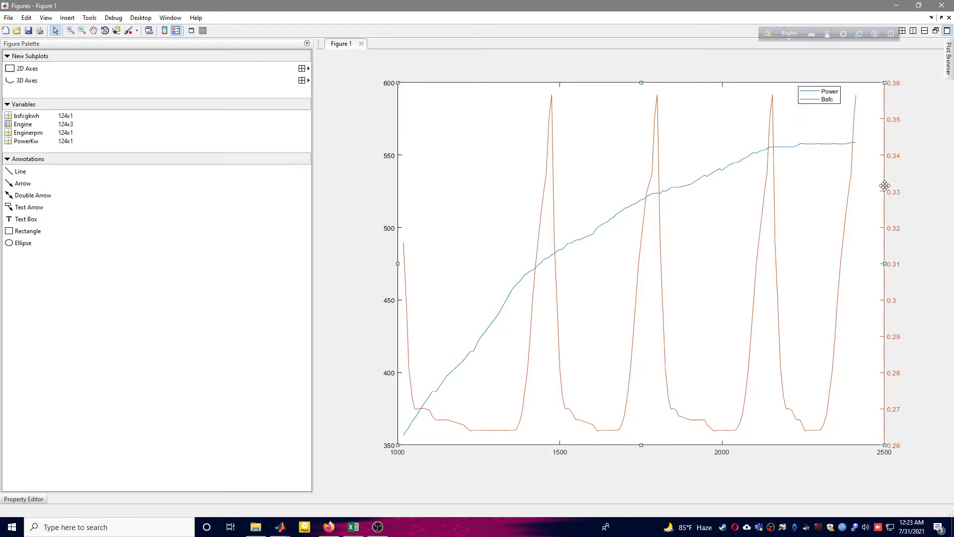
{"action": "right_click", "coordinate": [885, 258]}
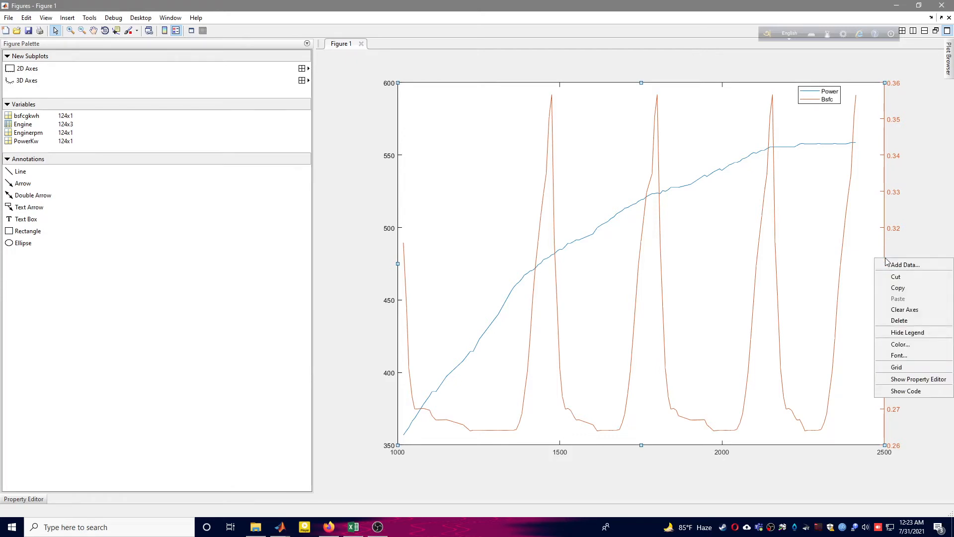
{"action": "left_click", "coordinate": [876, 256]}
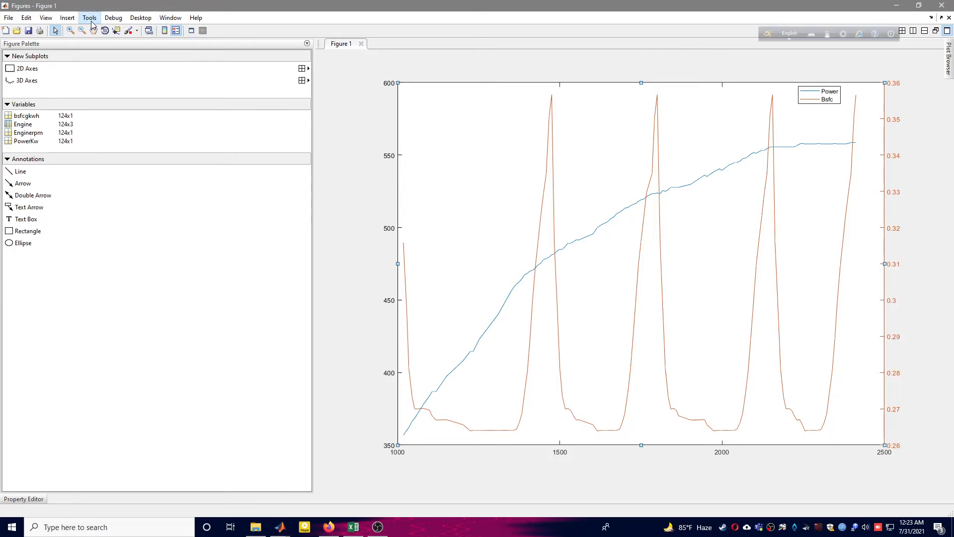
{"action": "left_click", "coordinate": [90, 18]}
{"action": "left_click", "coordinate": [46, 18]}
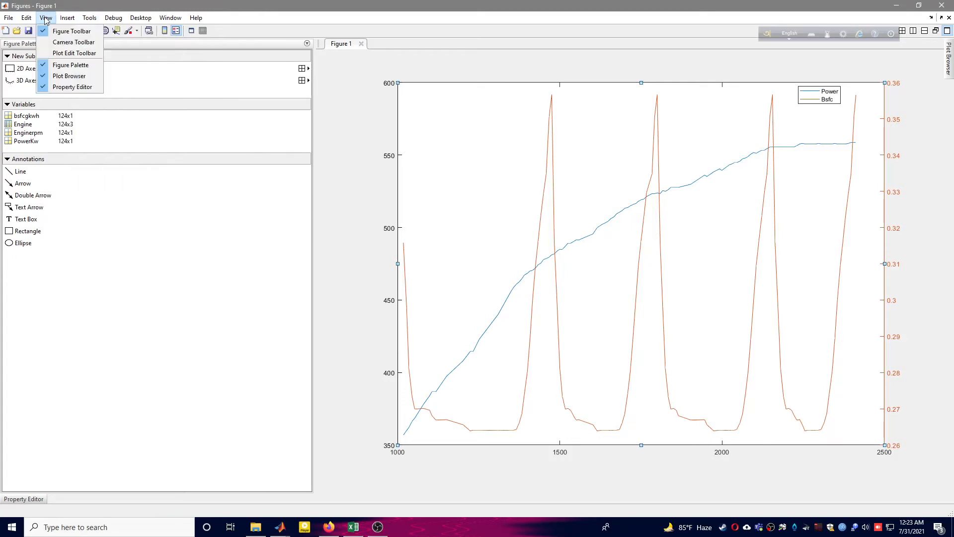
{"action": "mouse_move", "coordinate": [27, 18]}
{"action": "left_click", "coordinate": [53, 154]}
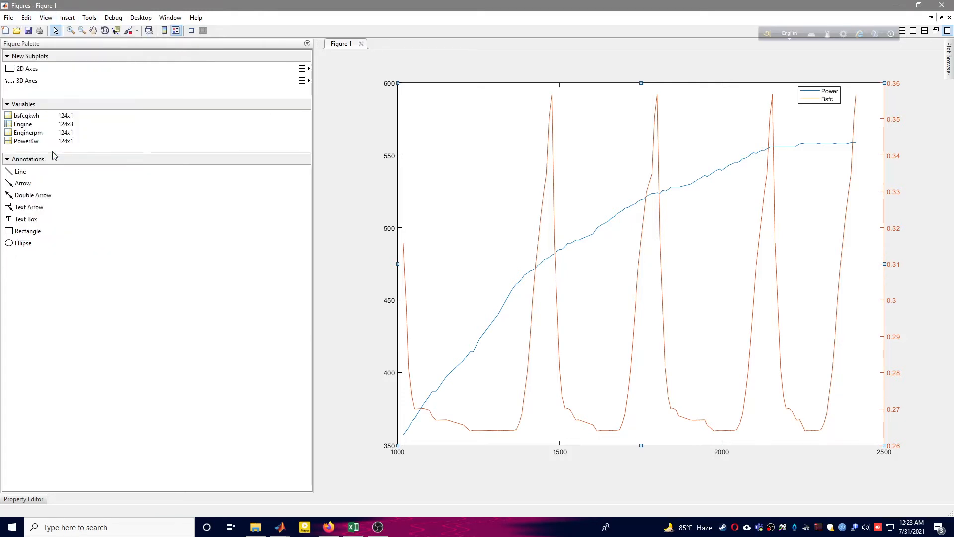
Open the axes properties and set the x-axis label to Engine(rpm)
{"action": "left_click", "coordinate": [28, 500]}
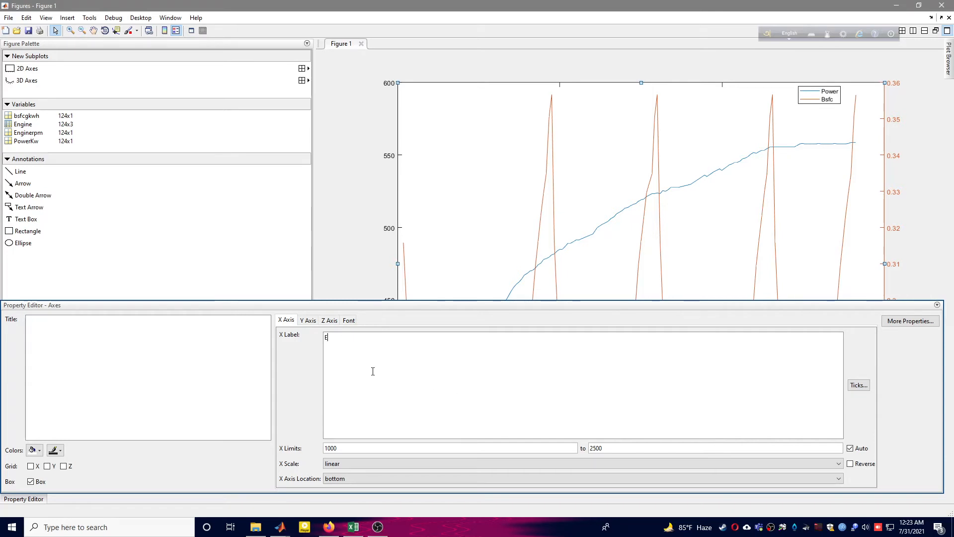
{"action": "type", "text": "gine()"}
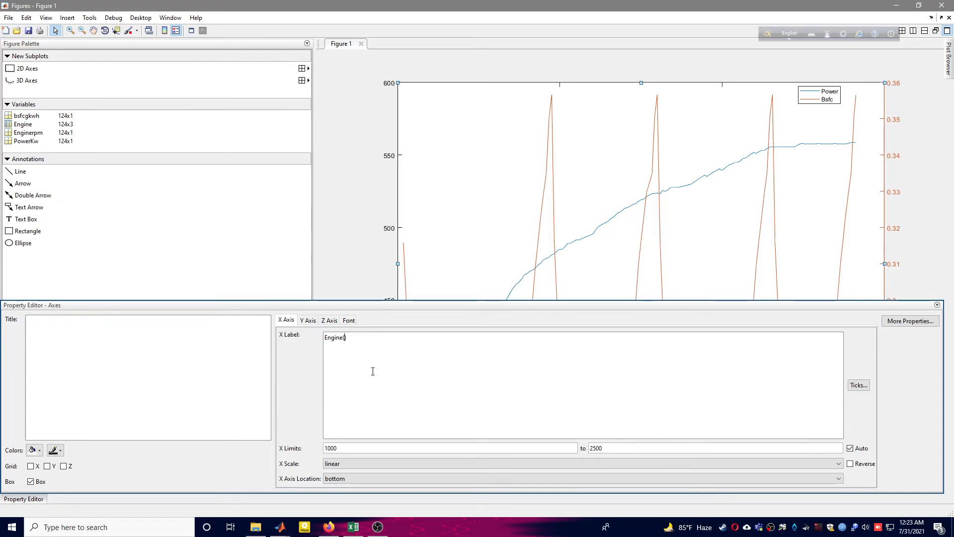
{"action": "type", "text": "rpm"}
Set the left y-axis limits to 100 and 1000
{"action": "left_click", "coordinate": [308, 321]}
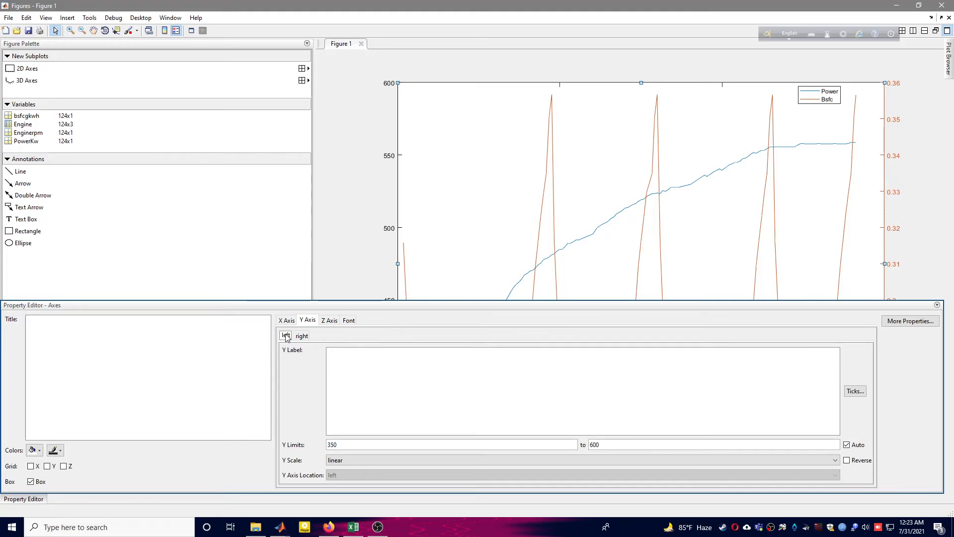
{"action": "left_click", "coordinate": [298, 337]}
{"action": "left_click", "coordinate": [285, 337]}
{"action": "left_click", "coordinate": [357, 444]}
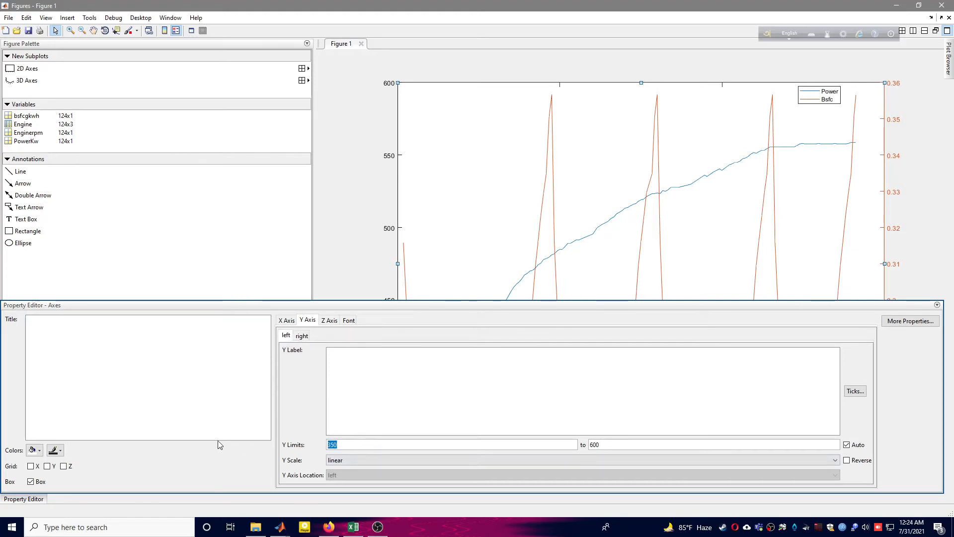
{"action": "type", "text": "100"}
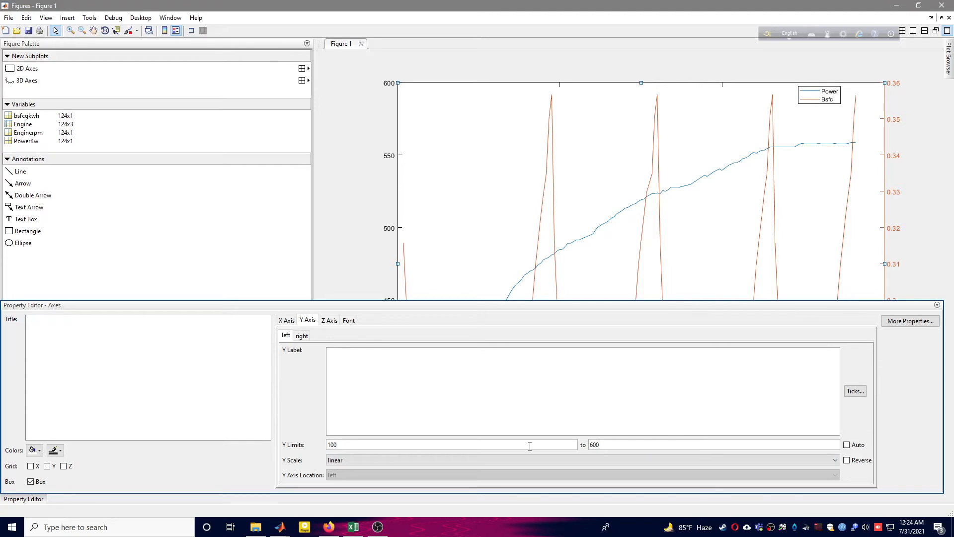
{"action": "key", "text": "ctrl+a"}
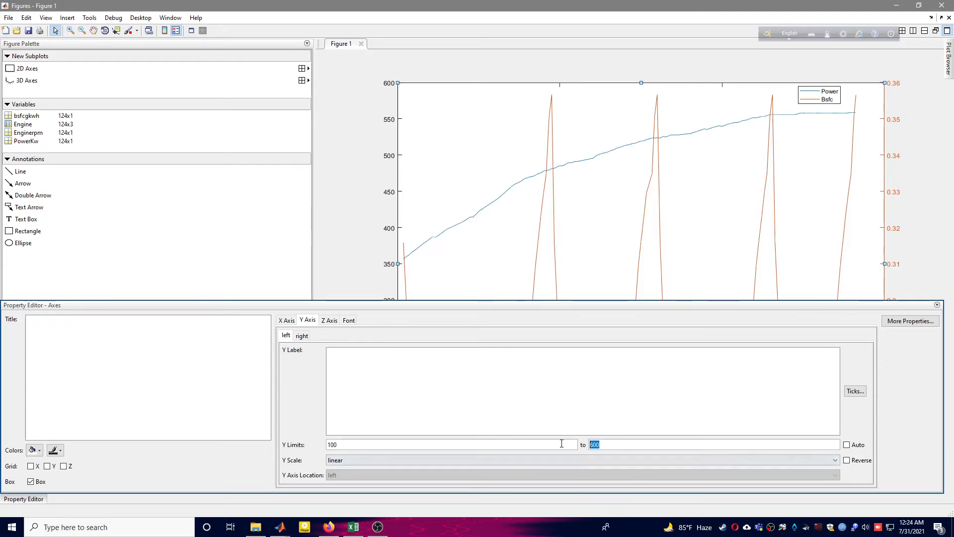
{"action": "type", "text": "1000"}
{"action": "key", "text": "Return"}
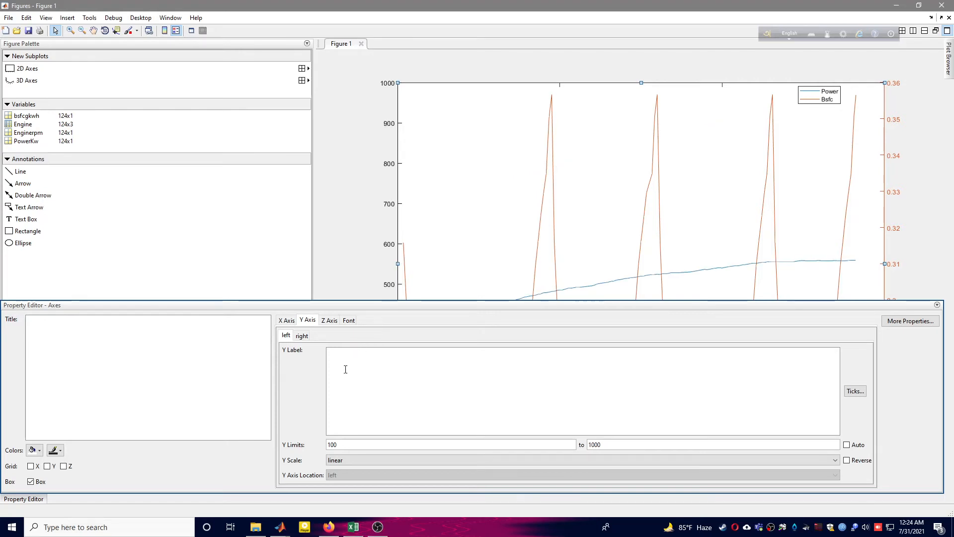
Label the left y-axis Power (Kw)
{"action": "type", "text": "Power (Kw)"}
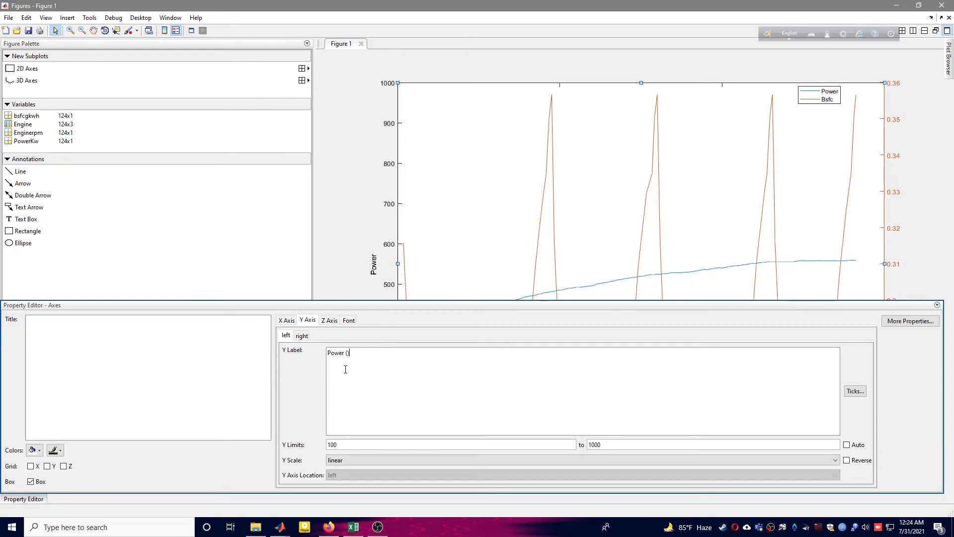
{"action": "key", "text": "Left"}
{"action": "type", "text": "Kw"}
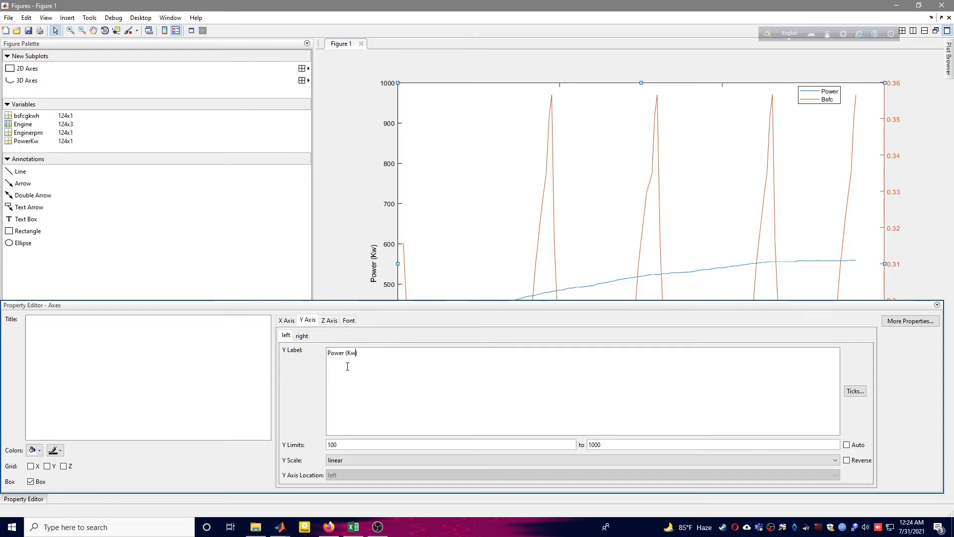
Set the right y-axis limits to 0 and 1
{"action": "left_click", "coordinate": [302, 336]}
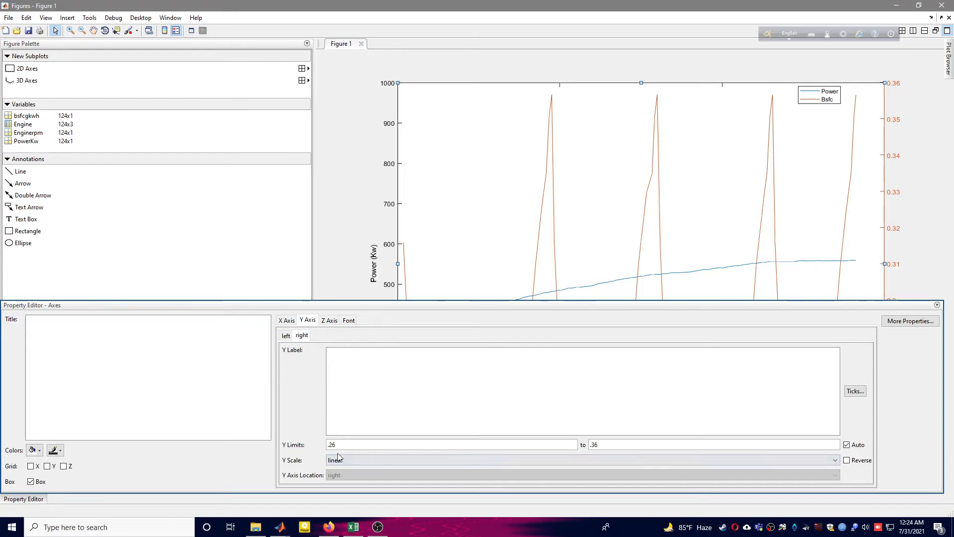
{"action": "left_click_drag", "start_coordinate": [346, 443], "coordinate": [273, 446]}
{"action": "type", "text": "0"}
{"action": "left_click", "coordinate": [637, 445]}
{"action": "key", "text": "BackSpace"}
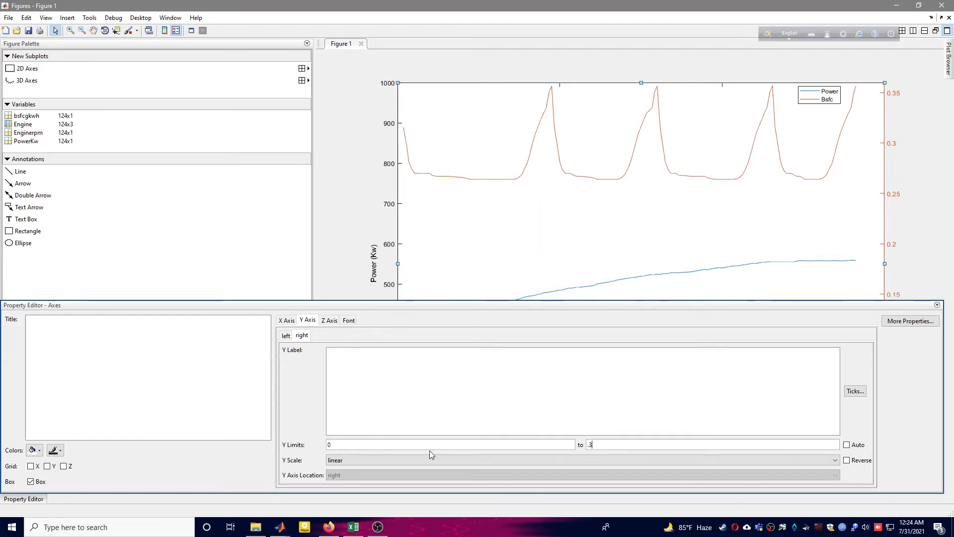
{"action": "type", "text": "1"}
{"action": "key", "text": "Return"}
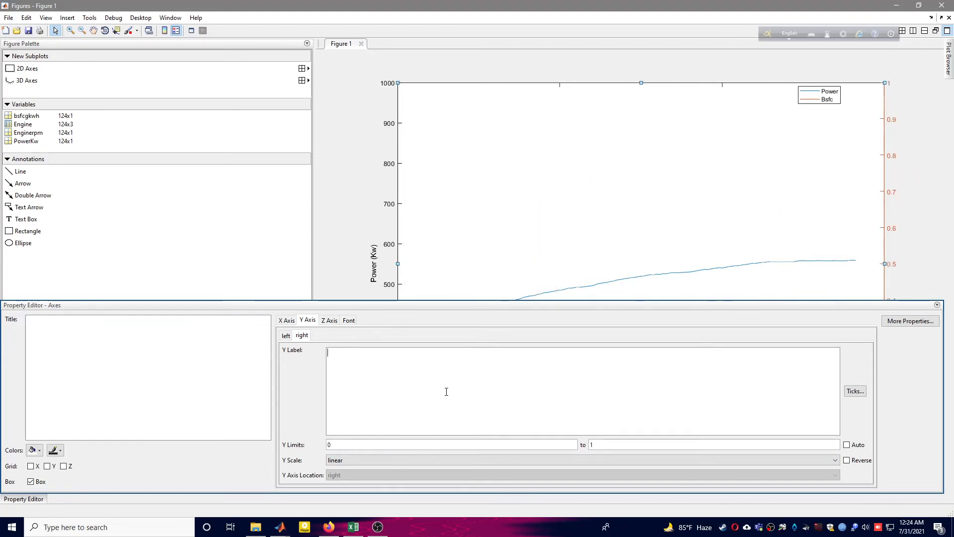
{"action": "left_click", "coordinate": [515, 301]}
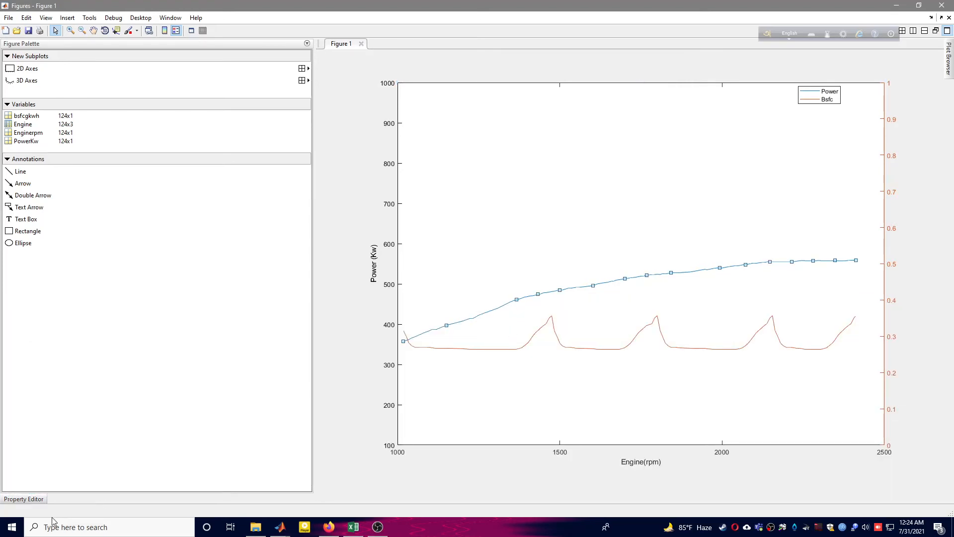
{"action": "left_click", "coordinate": [40, 497]}
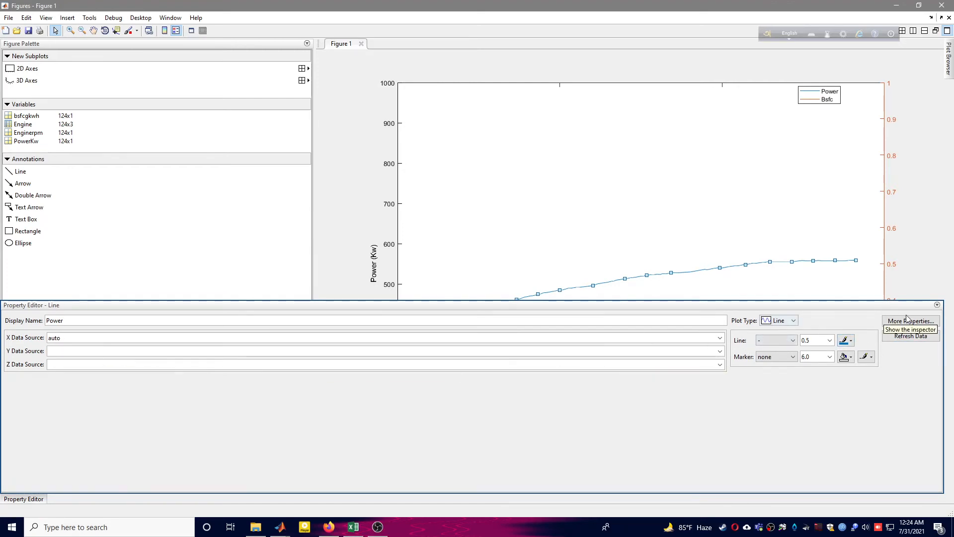
{"action": "left_click", "coordinate": [936, 306]}
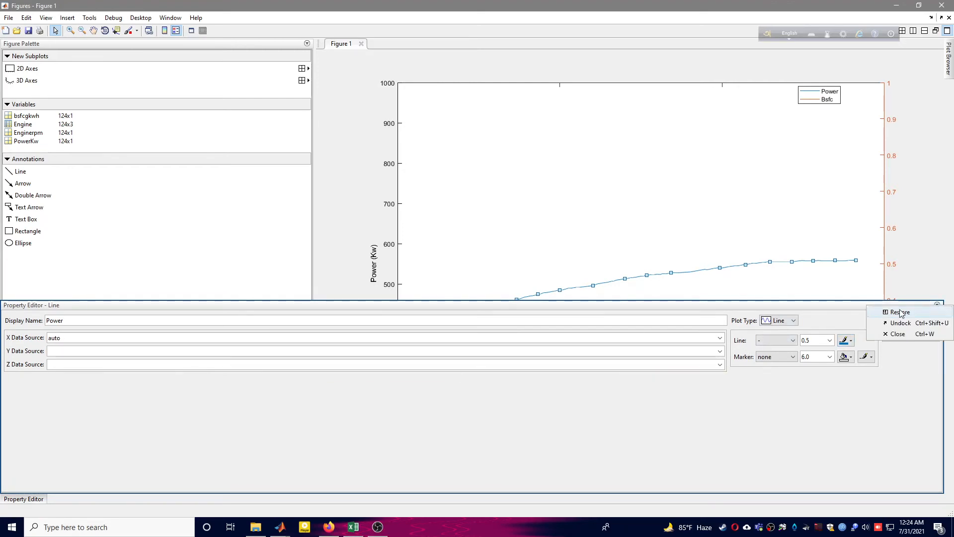
{"action": "left_click", "coordinate": [890, 332]}
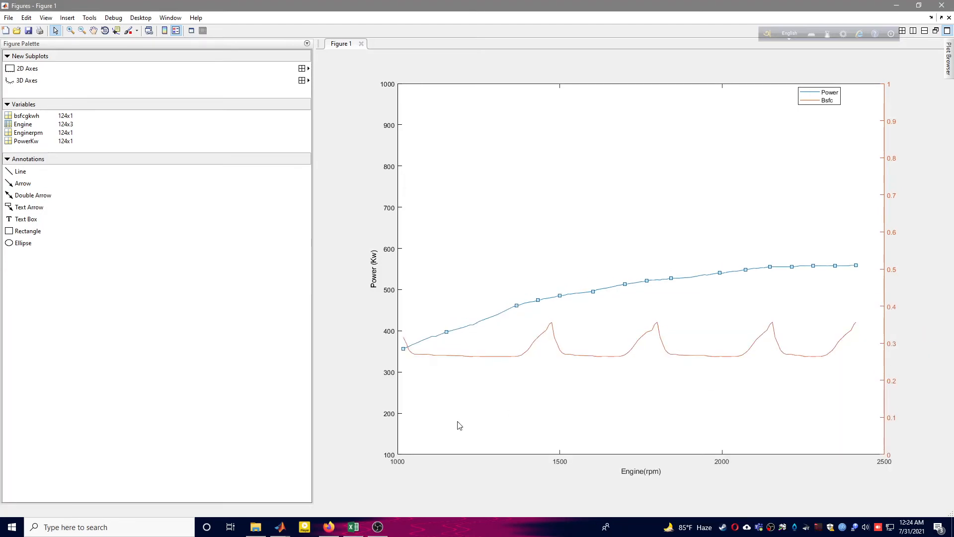
Reopen the axes properties and label the right y-axis Bsfc(g/Kwh)
{"action": "double_click", "coordinate": [440, 456]}
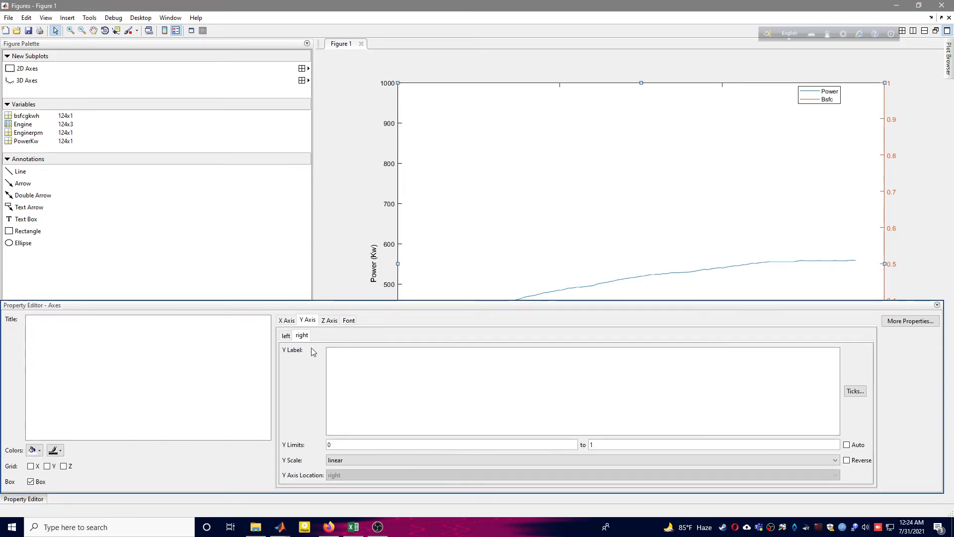
{"action": "left_click", "coordinate": [342, 374]}
{"action": "type", "text": "Bsfc"}
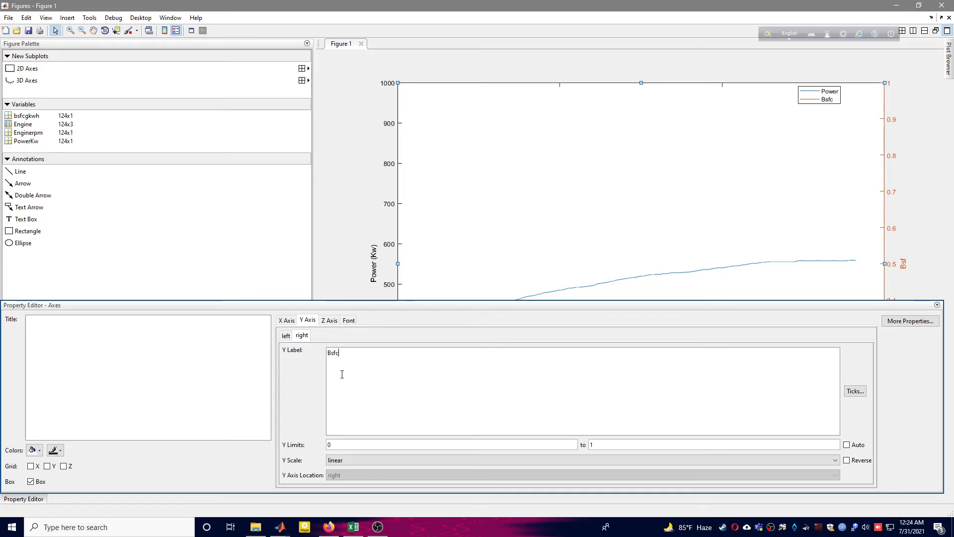
{"action": "type", "text": "(g/Kwh"}
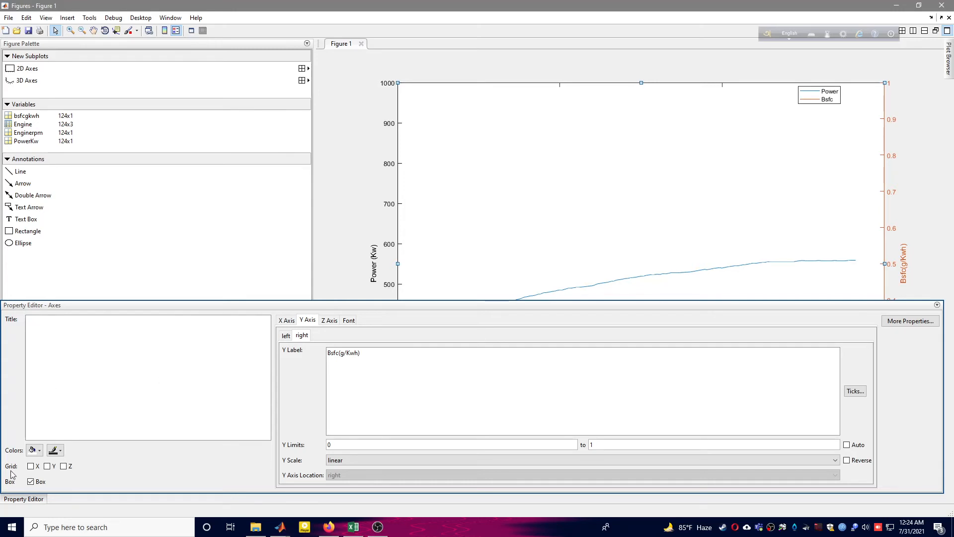
Turn on the X and Y grid lines and title the plot Engine Performance
{"action": "left_click", "coordinate": [31, 466]}
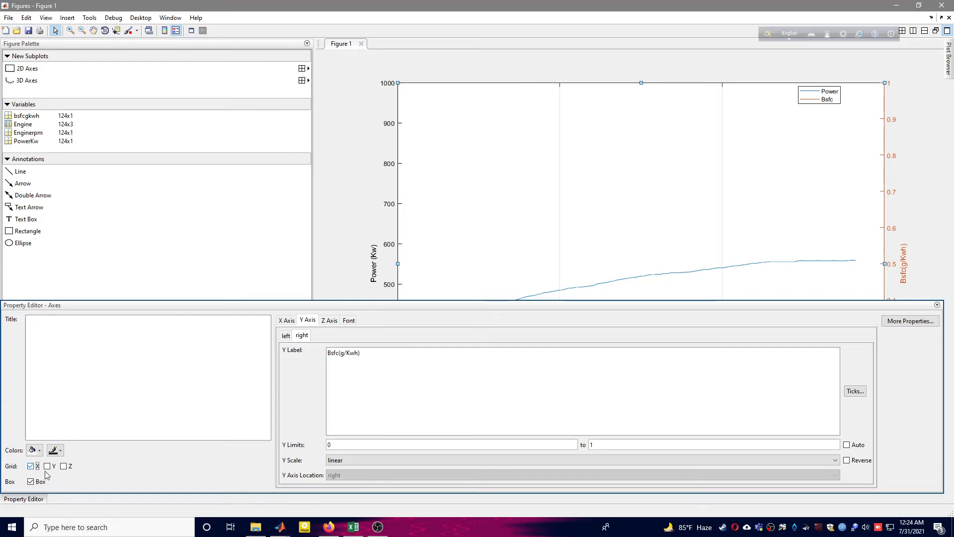
{"action": "left_click", "coordinate": [46, 466]}
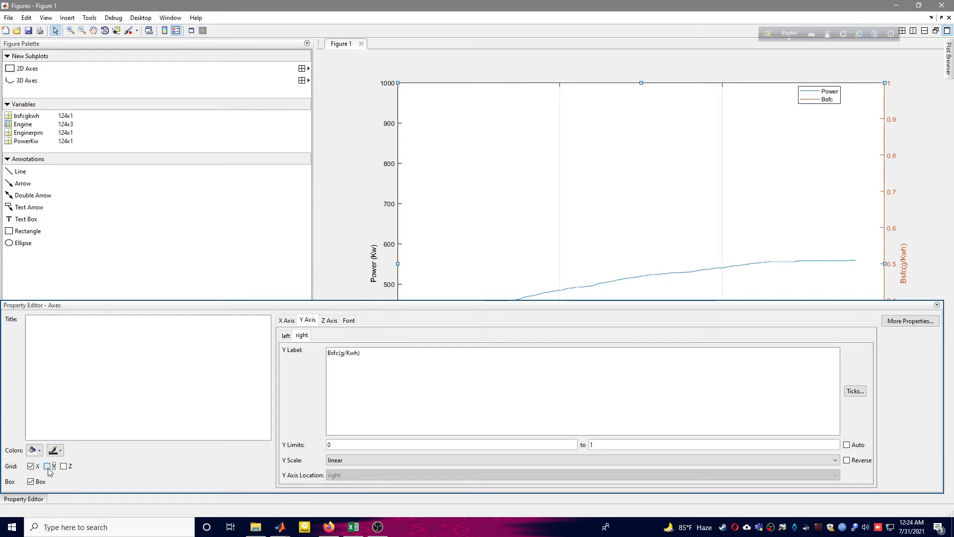
{"action": "left_click", "coordinate": [76, 331]}
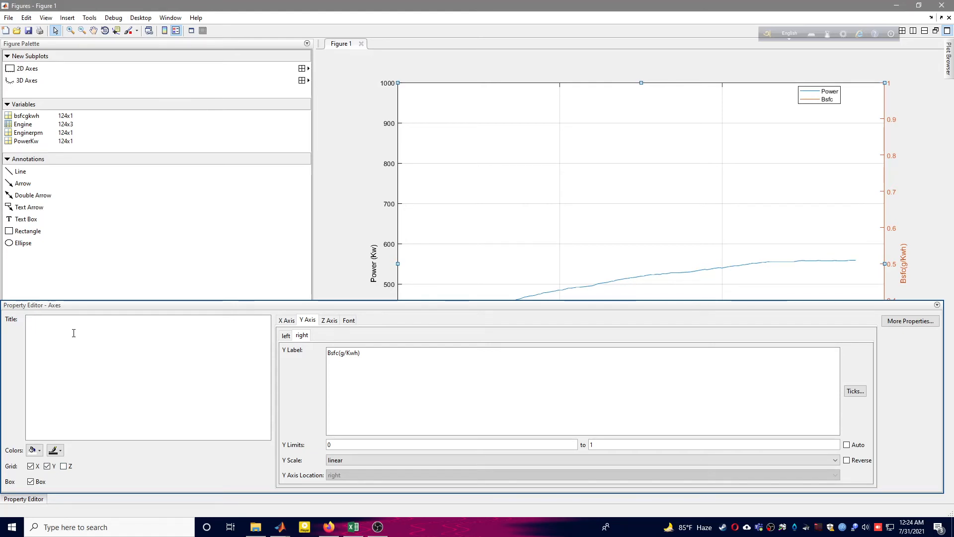
{"action": "type", "text": "Engine Performance"}
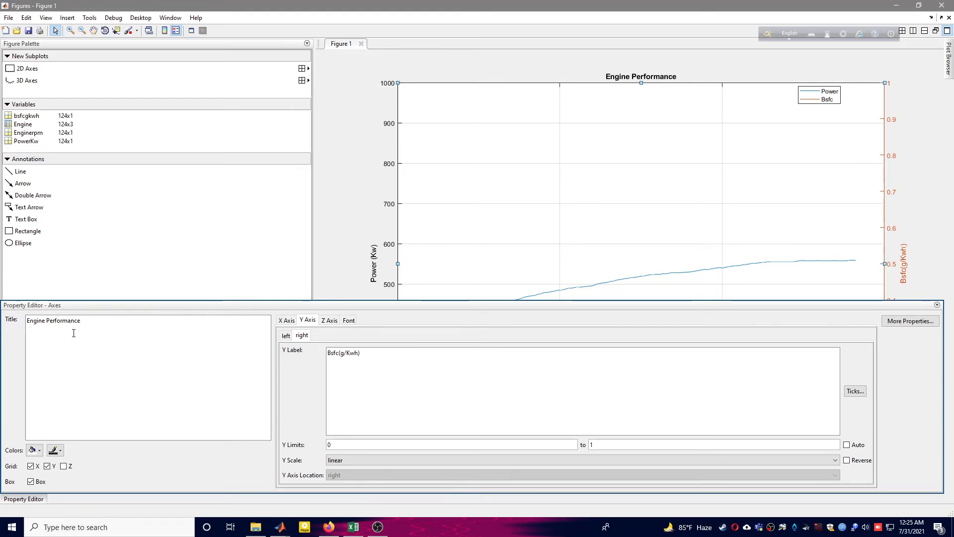
Set the axes font to Times, size 16, with bold weight
{"action": "left_click", "coordinate": [329, 320]}
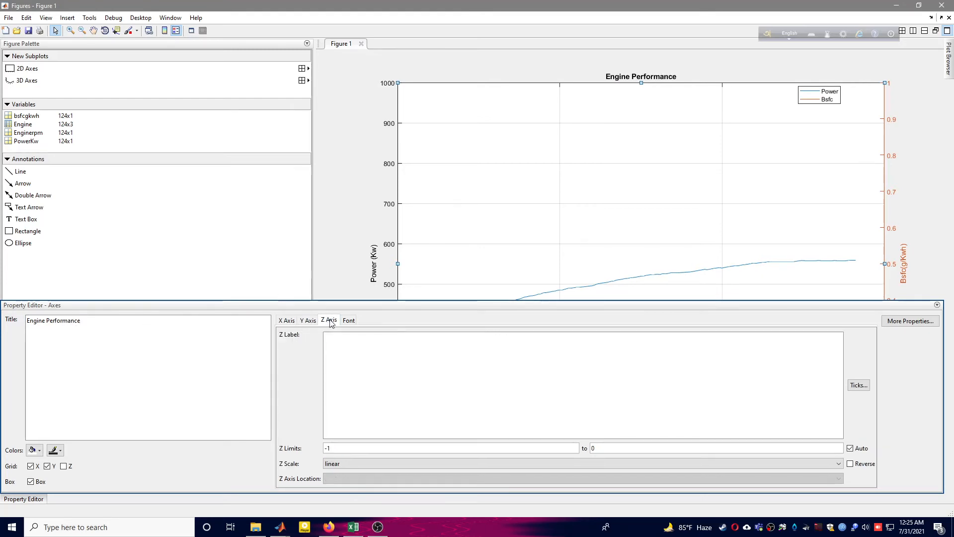
{"action": "left_click", "coordinate": [348, 320]}
{"action": "left_click", "coordinate": [348, 338]}
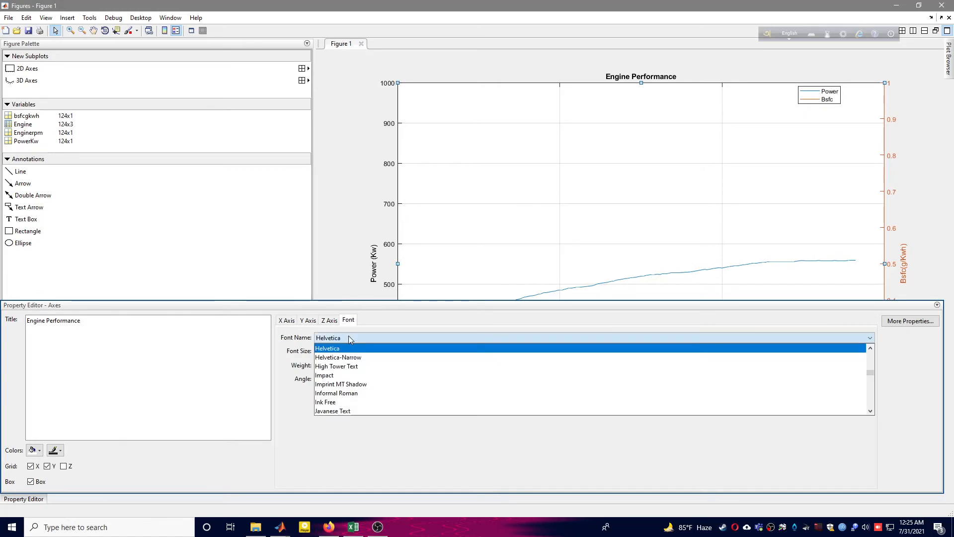
{"action": "type", "text": "times"}
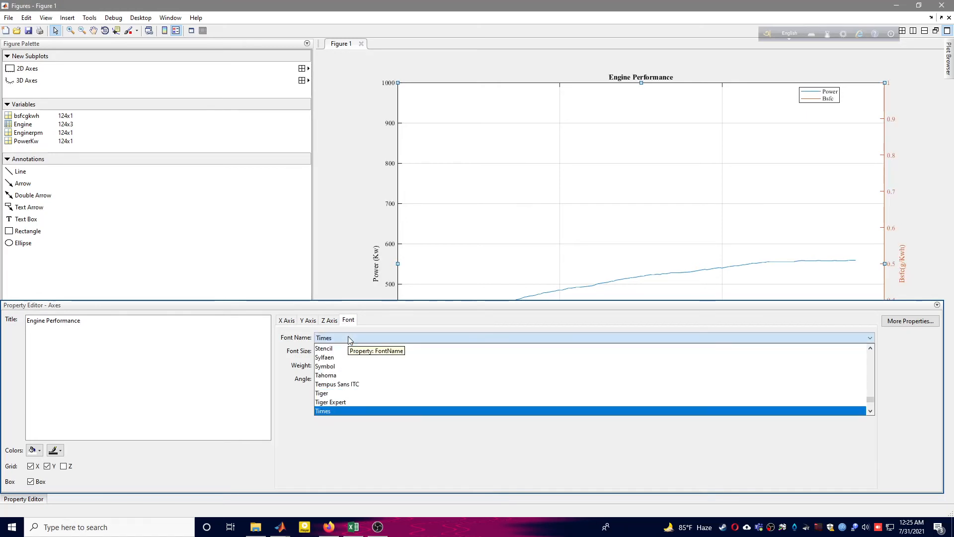
{"action": "left_click", "coordinate": [323, 412]}
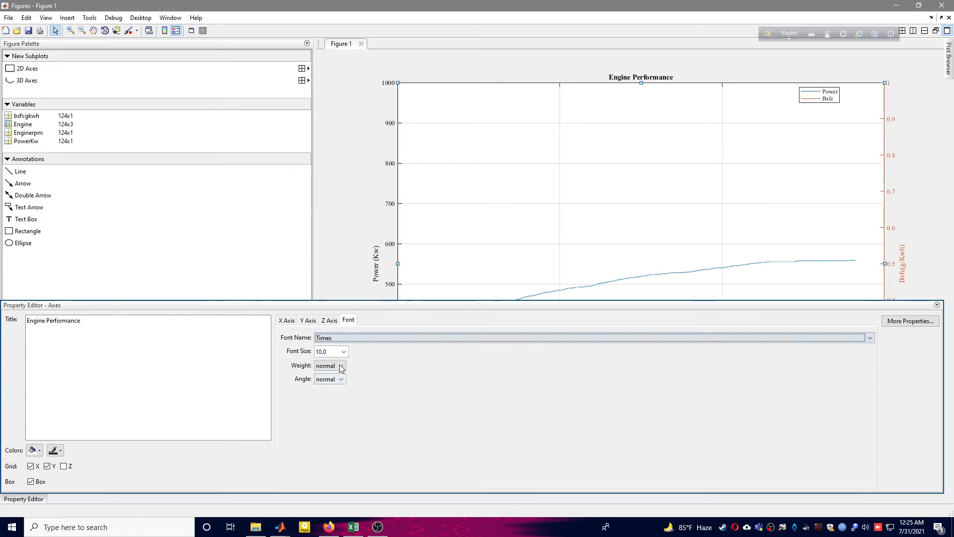
{"action": "left_click", "coordinate": [342, 351]}
{"action": "left_click", "coordinate": [322, 453]}
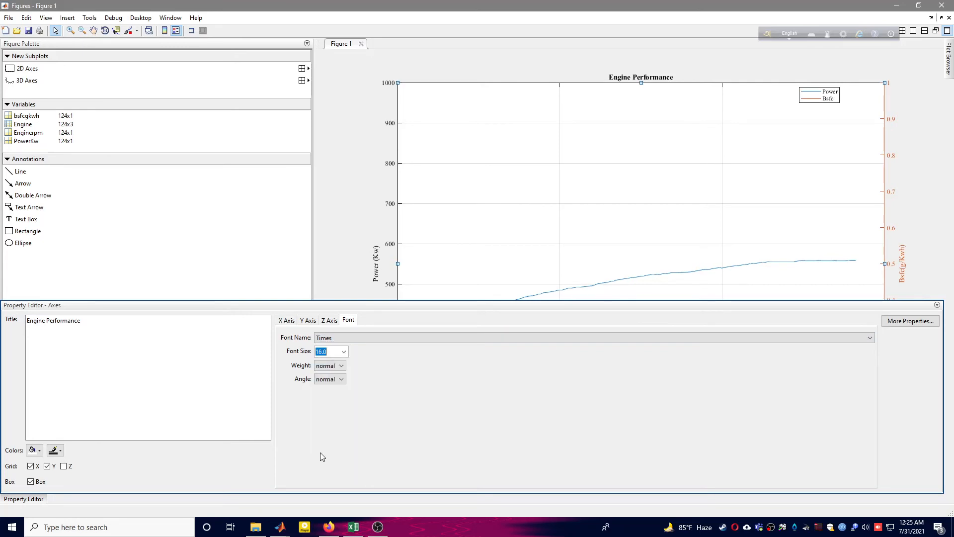
{"action": "left_click", "coordinate": [326, 371]}
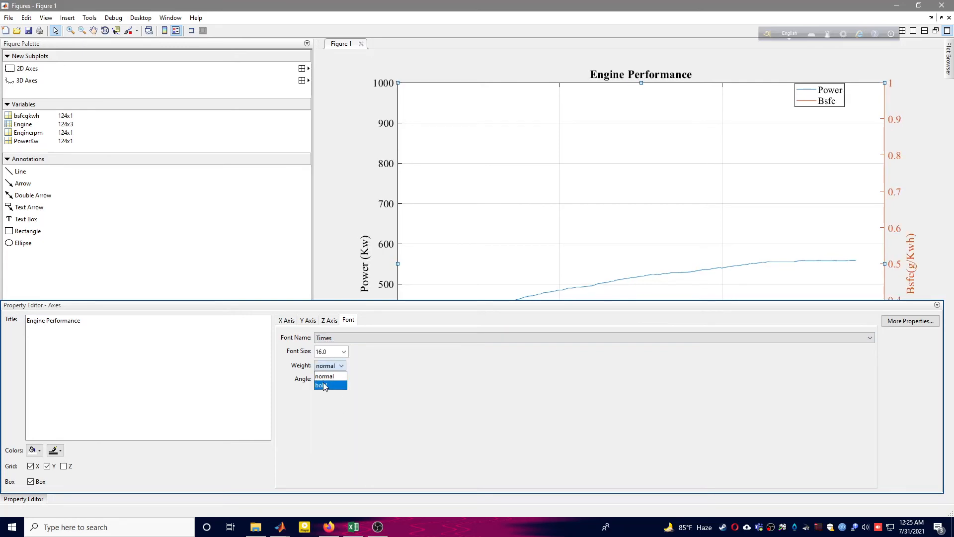
{"action": "left_click", "coordinate": [326, 385]}
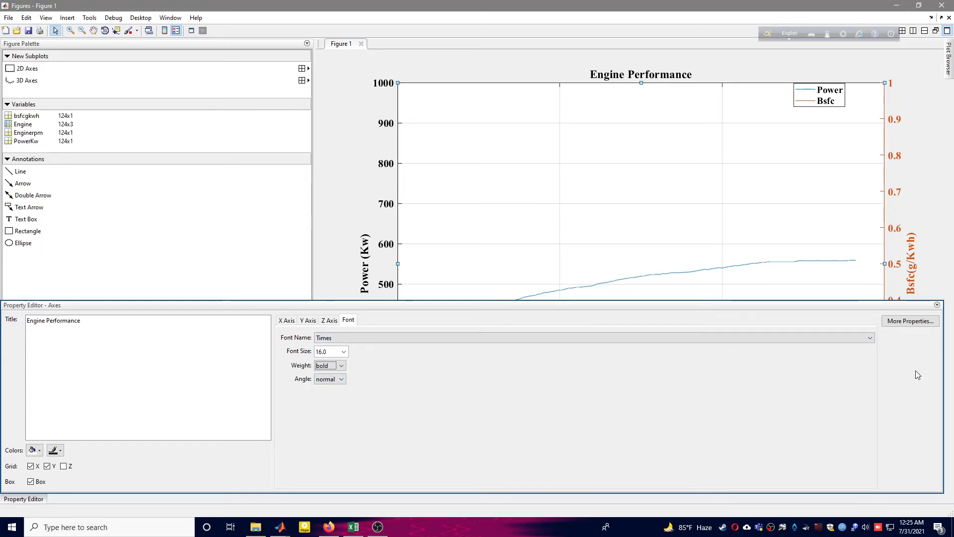
Close the axes properties and move the legend down and slightly right, just below the 900 power gridline
{"action": "left_click", "coordinate": [937, 304]}
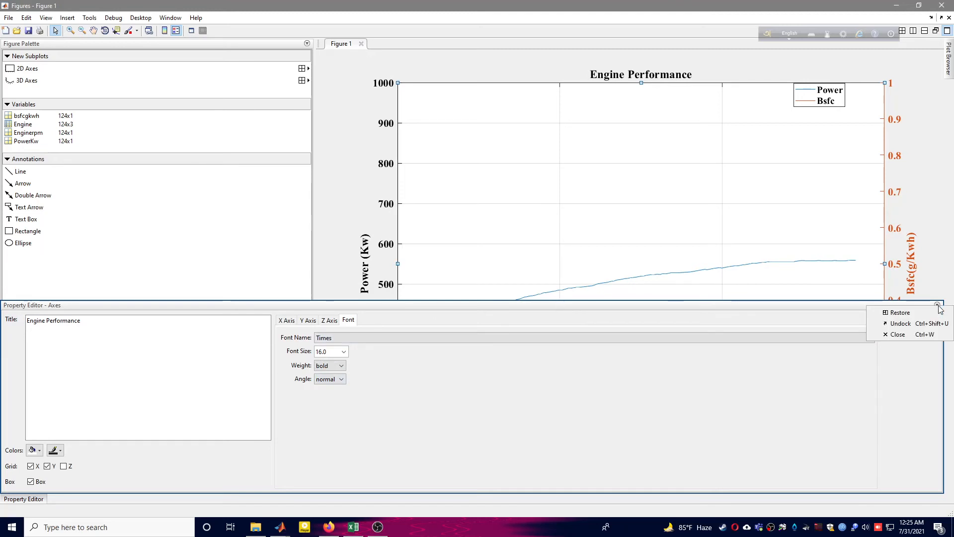
{"action": "left_click", "coordinate": [897, 336]}
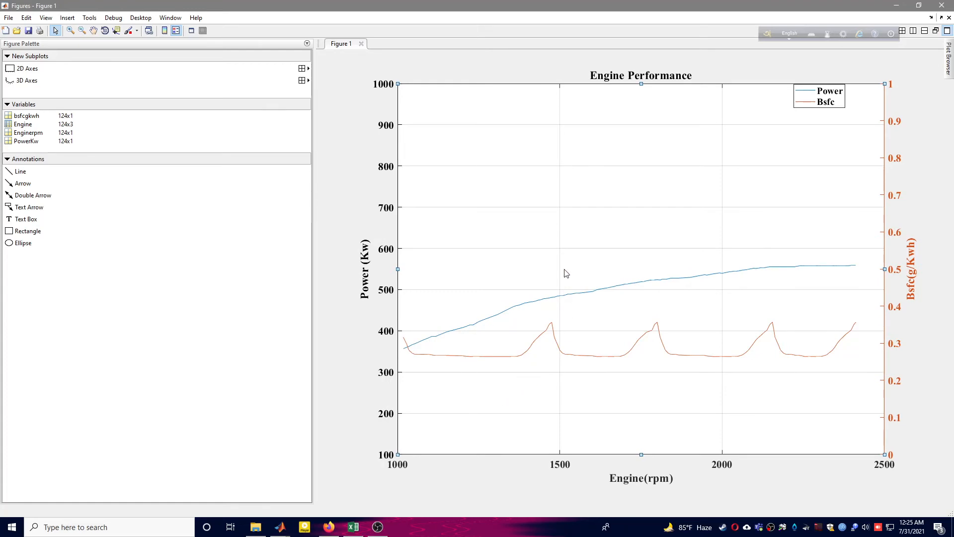
{"action": "left_click", "coordinate": [802, 100]}
{"action": "left_click_drag", "start_coordinate": [802, 100], "coordinate": [818, 141]}
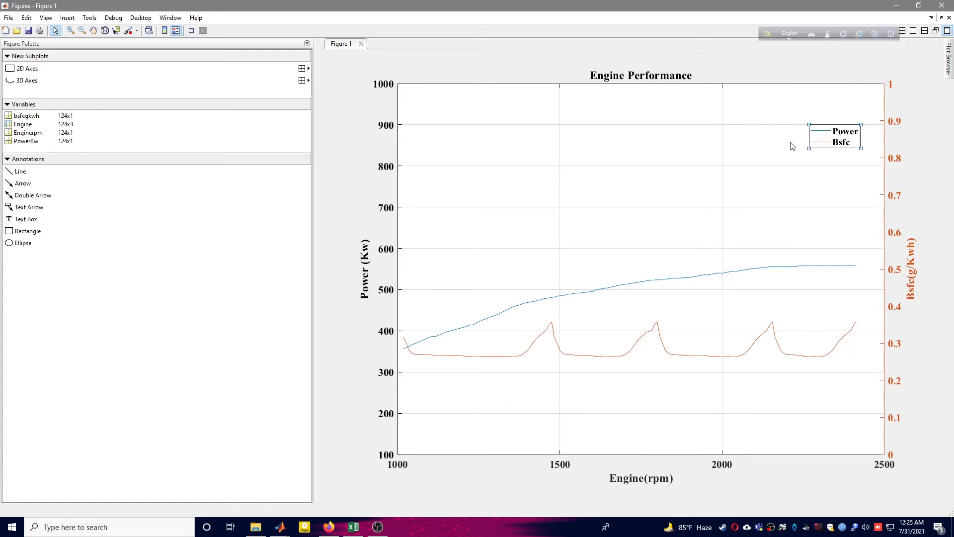
Set the line width of the Power curve to 3.0
{"action": "right_click", "coordinate": [514, 310]}
{"action": "mouse_move", "coordinate": [556, 349]}
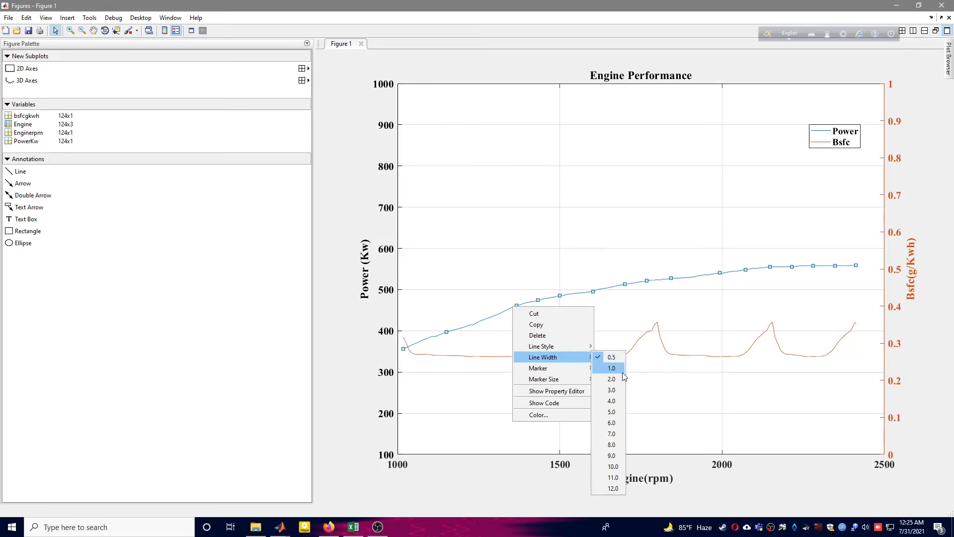
{"action": "left_click", "coordinate": [611, 390]}
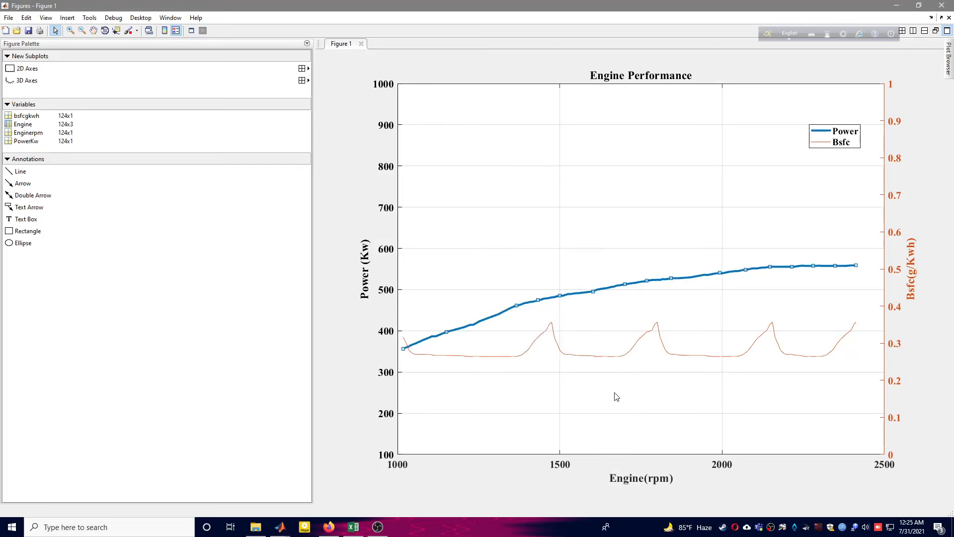
Give the Power curve diamond markers and increase their marker size
{"action": "right_click", "coordinate": [517, 309]}
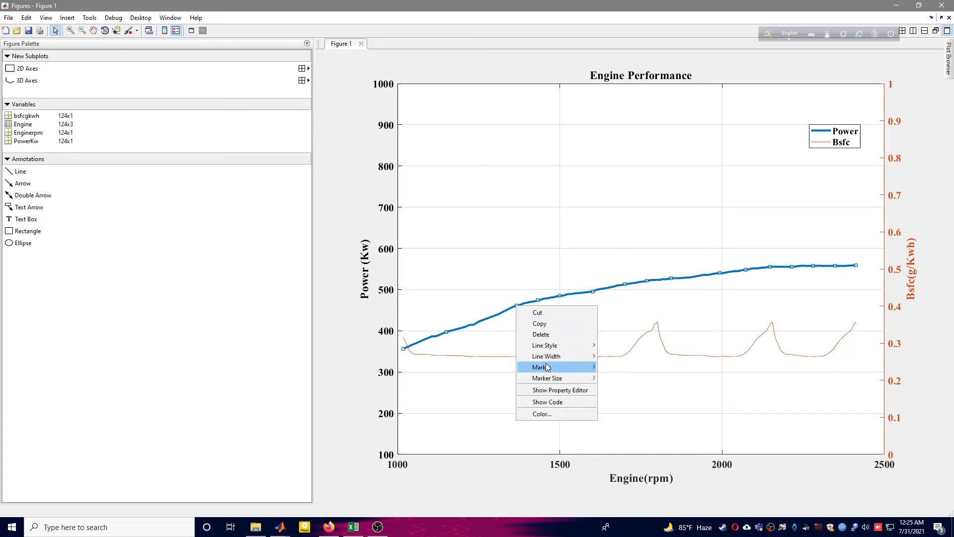
{"action": "mouse_move", "coordinate": [556, 367]}
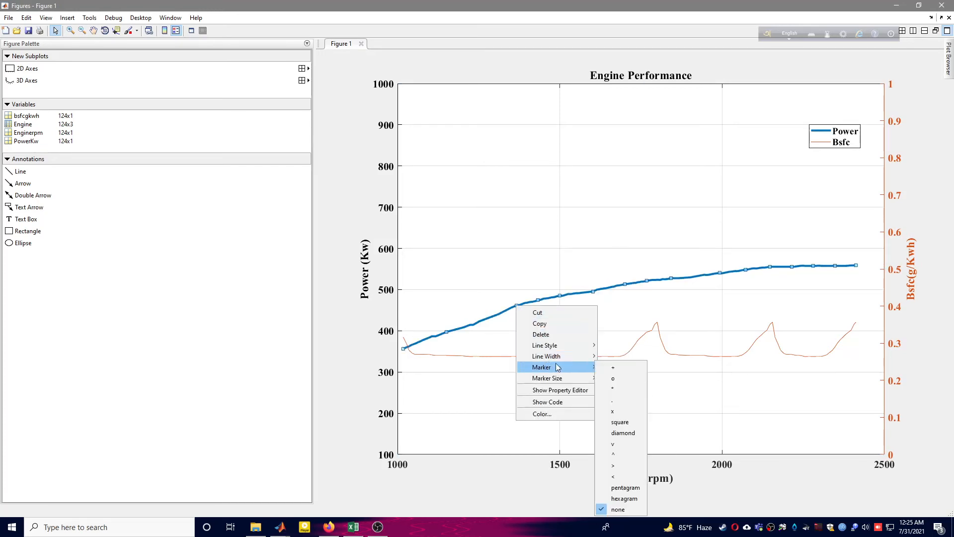
{"action": "left_click", "coordinate": [622, 432]}
{"action": "right_click", "coordinate": [491, 322]}
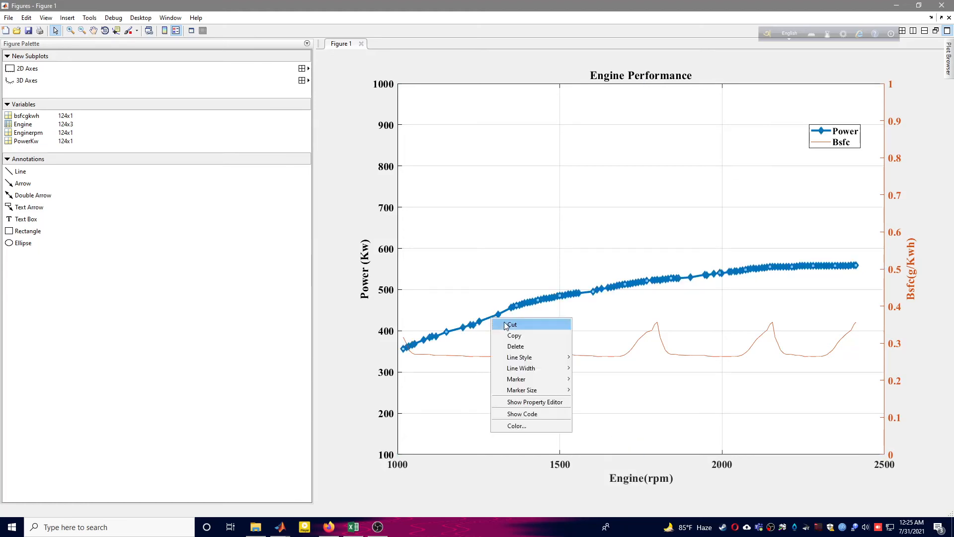
{"action": "mouse_move", "coordinate": [539, 391]}
{"action": "left_click", "coordinate": [583, 446]}
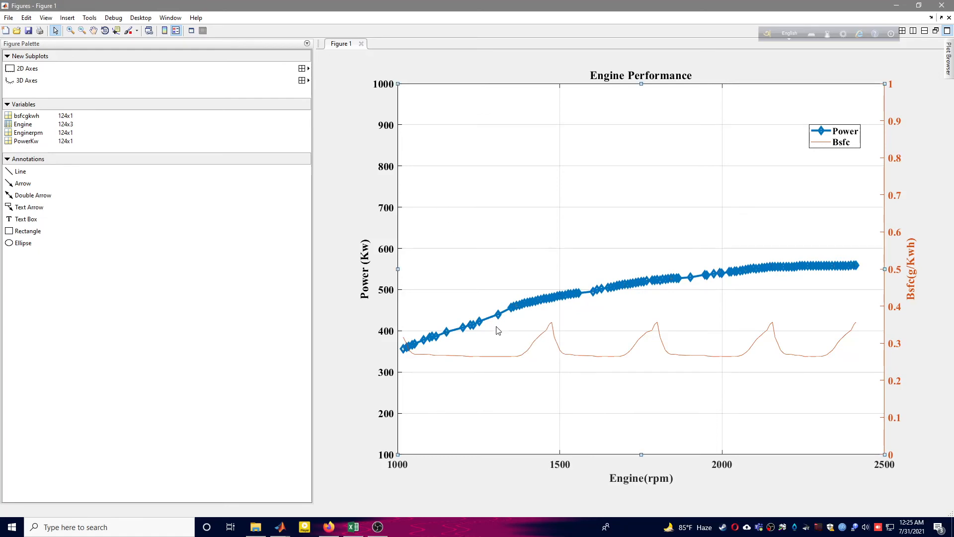
Set the Bsfc curve's line style to dash-dot and its line width to 4.0
{"action": "right_click", "coordinate": [487, 357]}
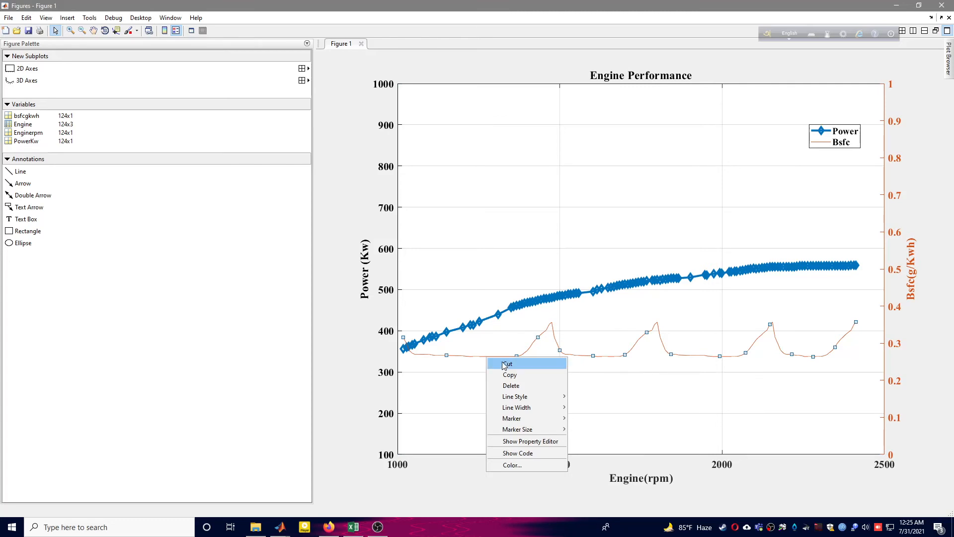
{"action": "mouse_move", "coordinate": [517, 396]}
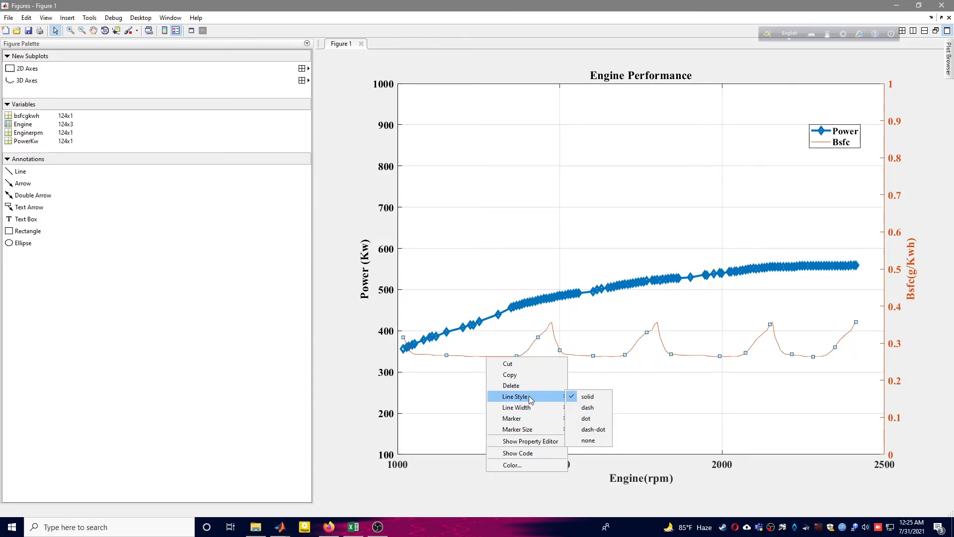
{"action": "left_click", "coordinate": [592, 429]}
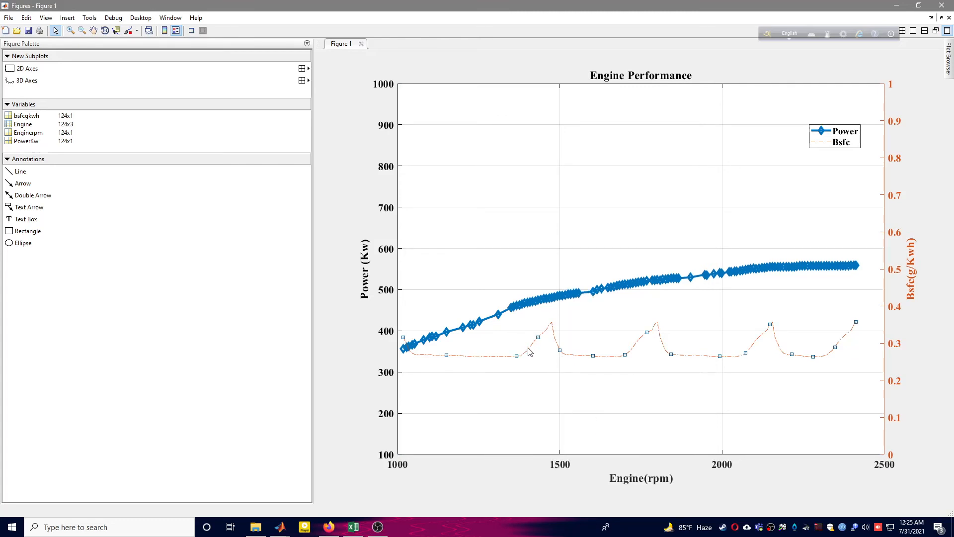
{"action": "right_click", "coordinate": [528, 348]}
{"action": "mouse_move", "coordinate": [558, 398]}
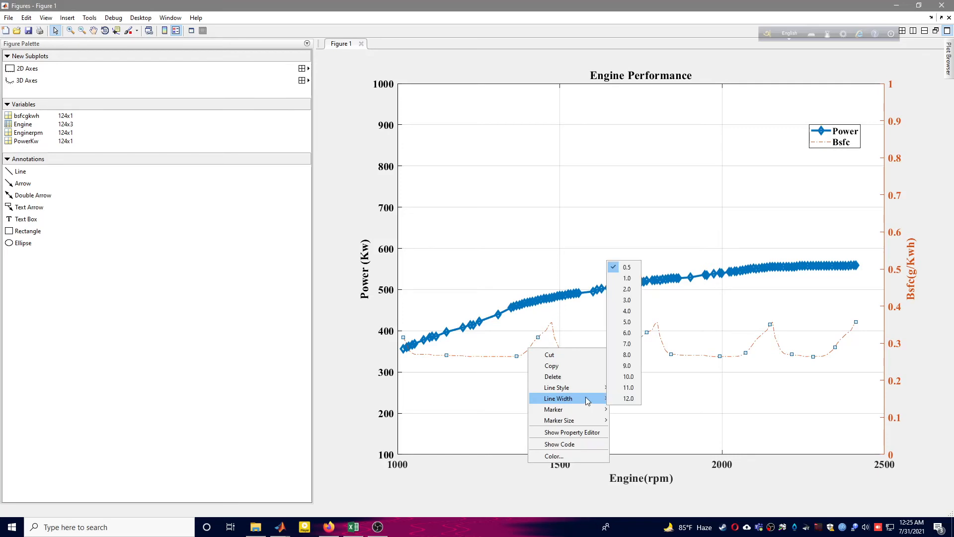
{"action": "left_click", "coordinate": [622, 311]}
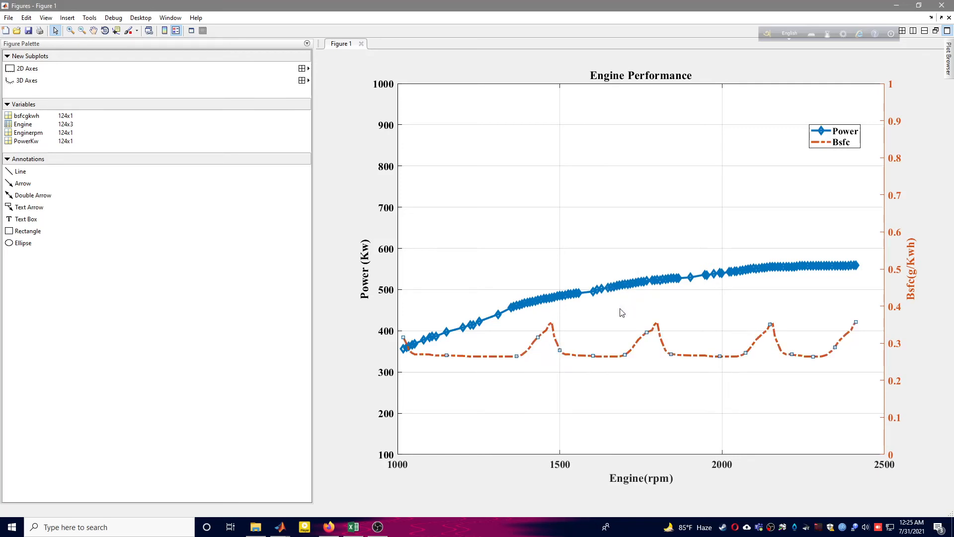
Add square markers to the Bsfc curve and set their marker size to 10
{"action": "right_click", "coordinate": [524, 354]}
{"action": "left_click", "coordinate": [501, 360]}
{"action": "right_click", "coordinate": [501, 360]}
{"action": "mouse_move", "coordinate": [546, 429]}
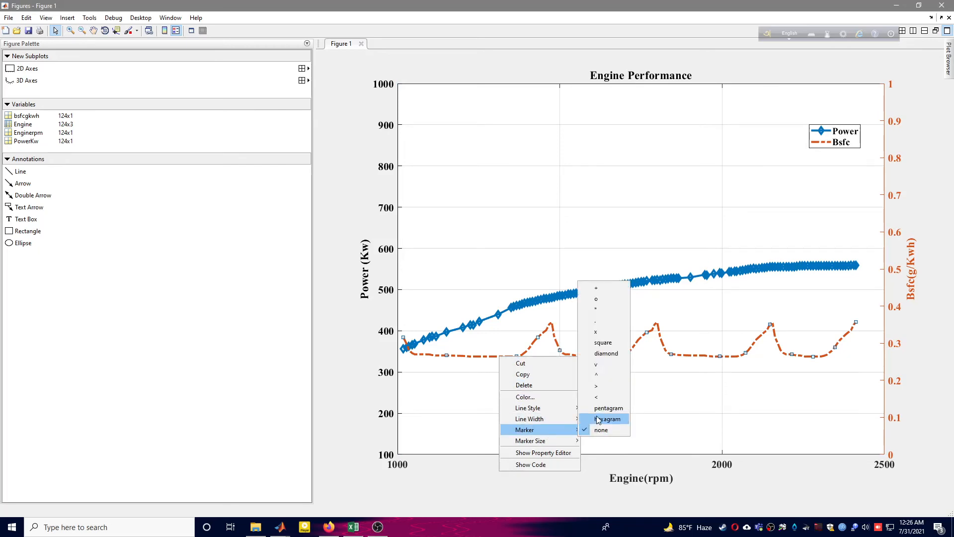
{"action": "left_click", "coordinate": [600, 343]}
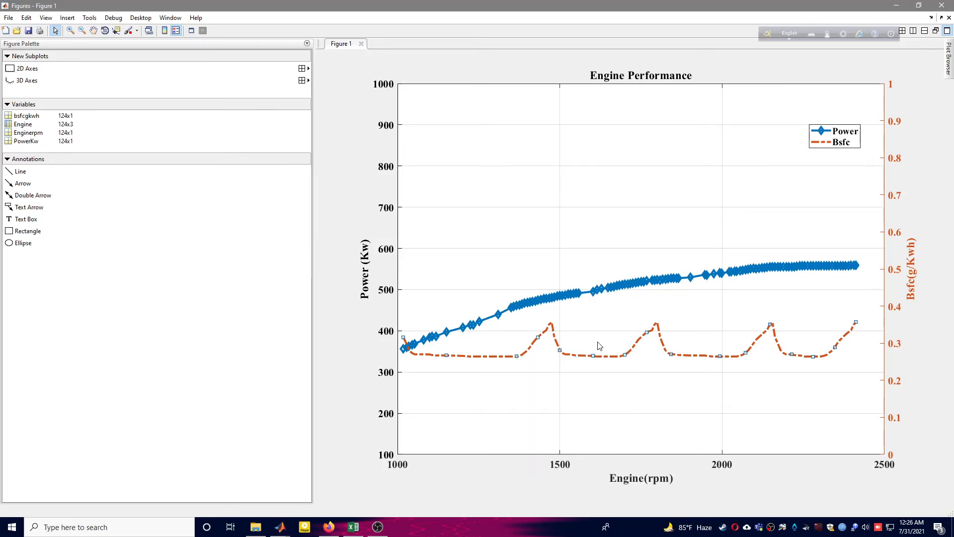
{"action": "right_click", "coordinate": [516, 362]}
{"action": "mouse_move", "coordinate": [571, 442]}
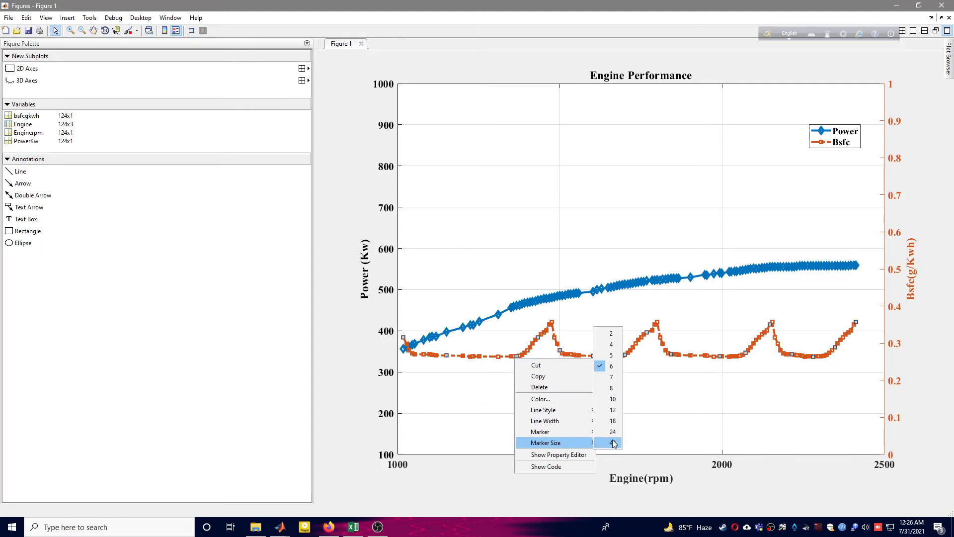
{"action": "left_click", "coordinate": [613, 399]}
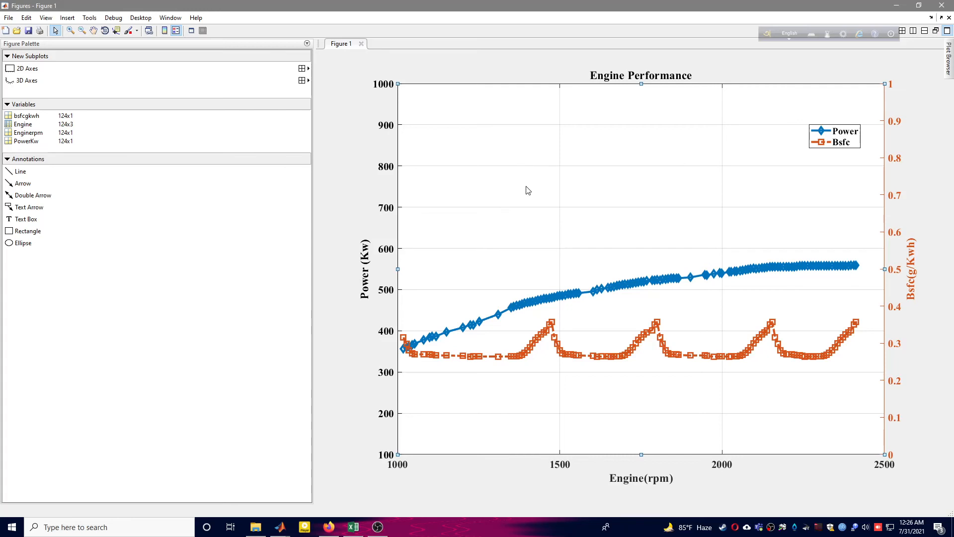
Open the figure's export setup, review its size and rendering options, and apply the settings to the figure
{"action": "left_click", "coordinate": [9, 19]}
{"action": "left_click", "coordinate": [27, 136]}
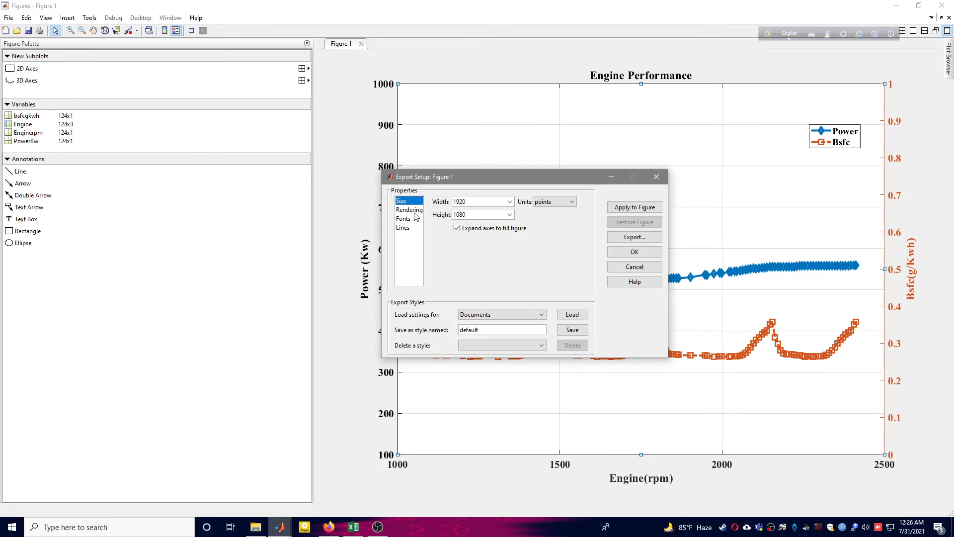
{"action": "left_click", "coordinate": [409, 210]}
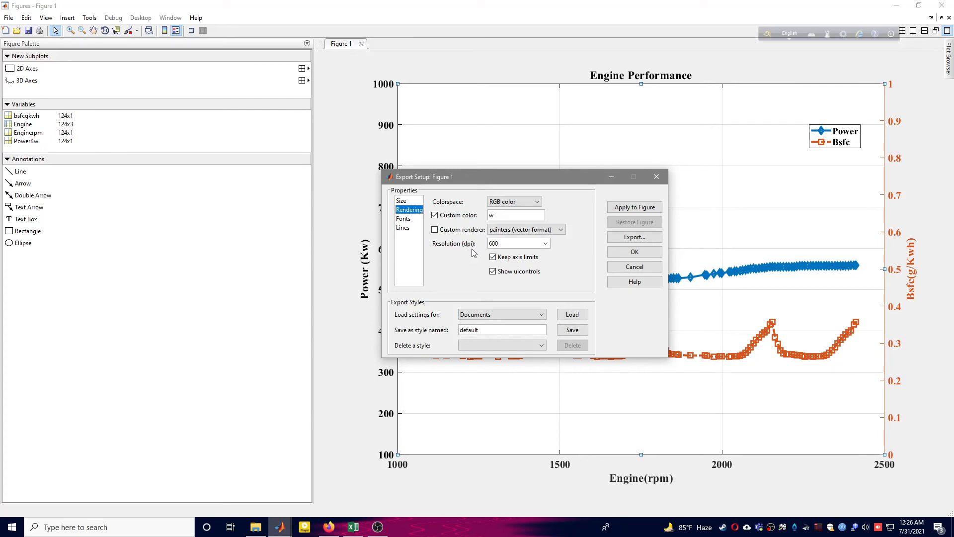
{"action": "left_click", "coordinate": [403, 202]}
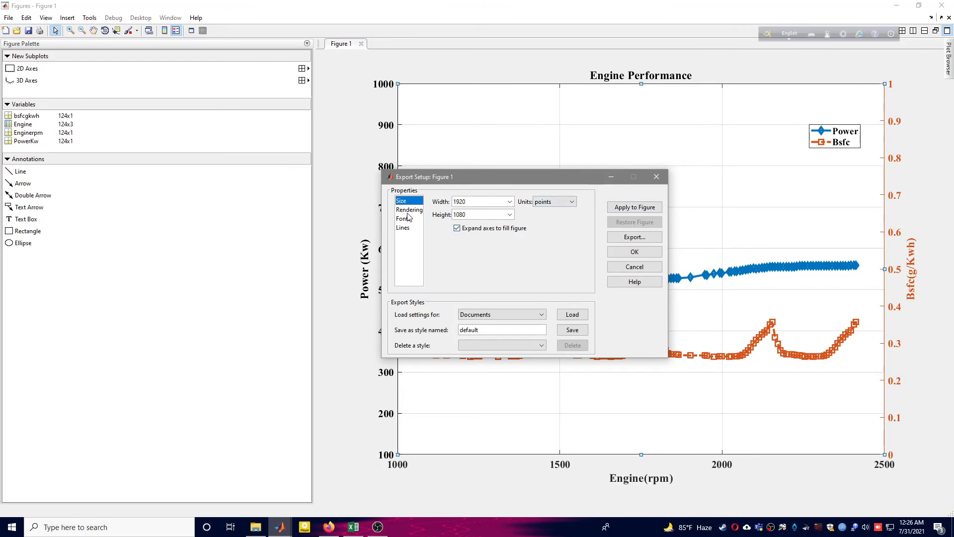
{"action": "left_click", "coordinate": [630, 208]}
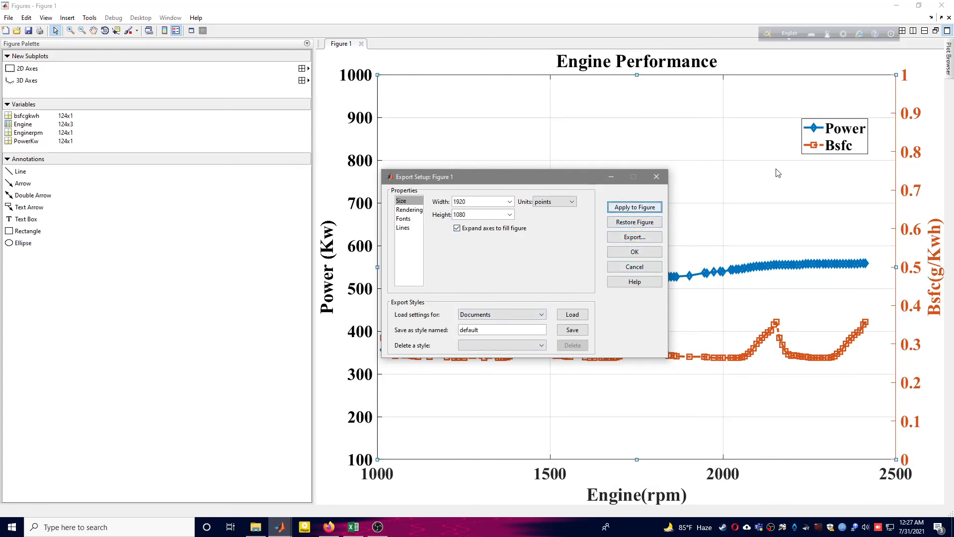
Start exporting the figure as a JPEG image (*.jpg) and choose the Matlab folder on the Desktop as its location
{"action": "left_click", "coordinate": [632, 238]}
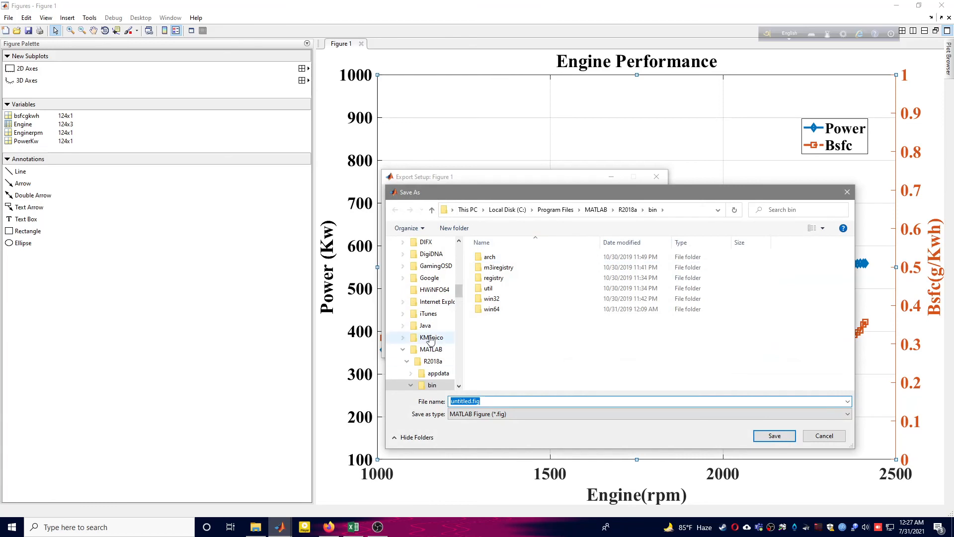
{"action": "scroll", "coordinate": [431, 340], "scroll_direction": "down", "scroll_amount": 10}
{"action": "left_click", "coordinate": [471, 415]}
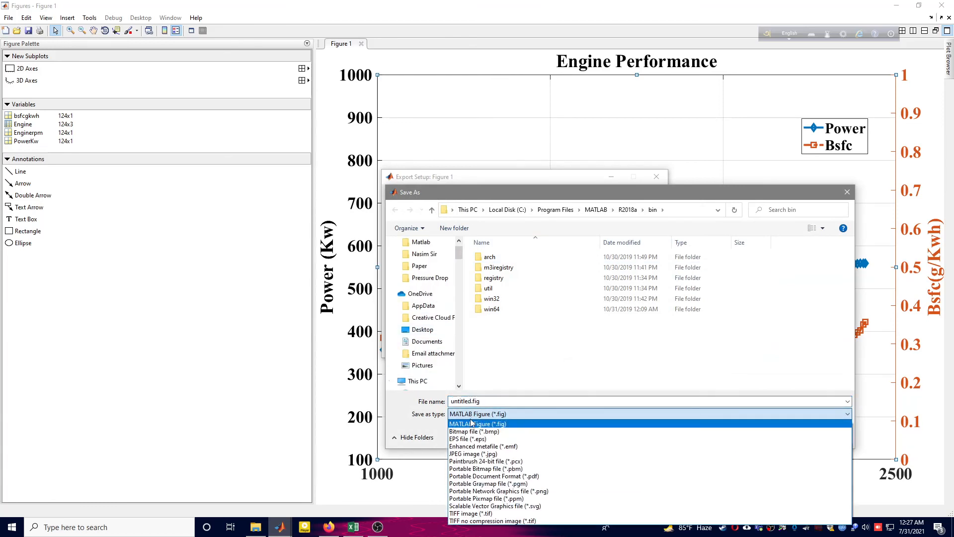
{"action": "left_click", "coordinate": [476, 454]}
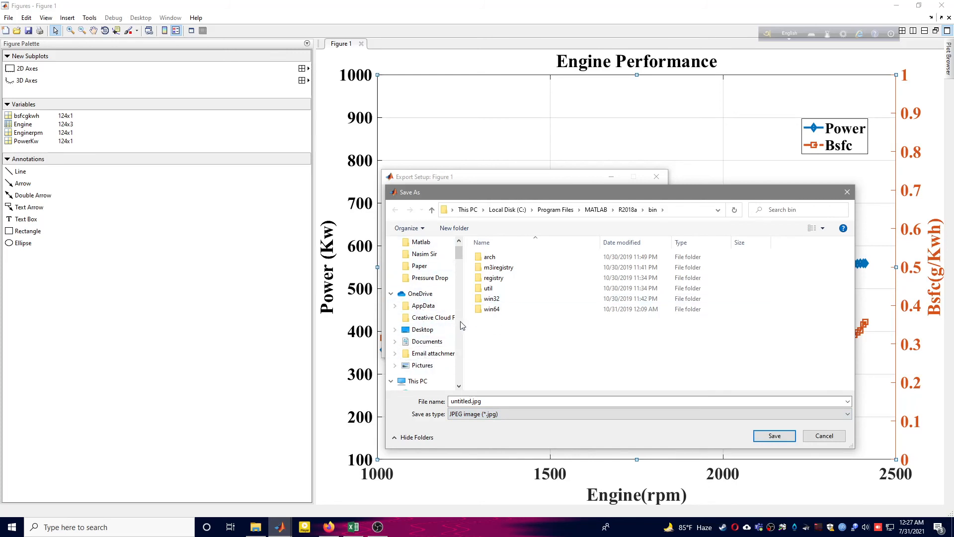
{"action": "scroll", "coordinate": [420, 306], "scroll_direction": "up", "scroll_amount": 1}
{"action": "left_click", "coordinate": [421, 261]}
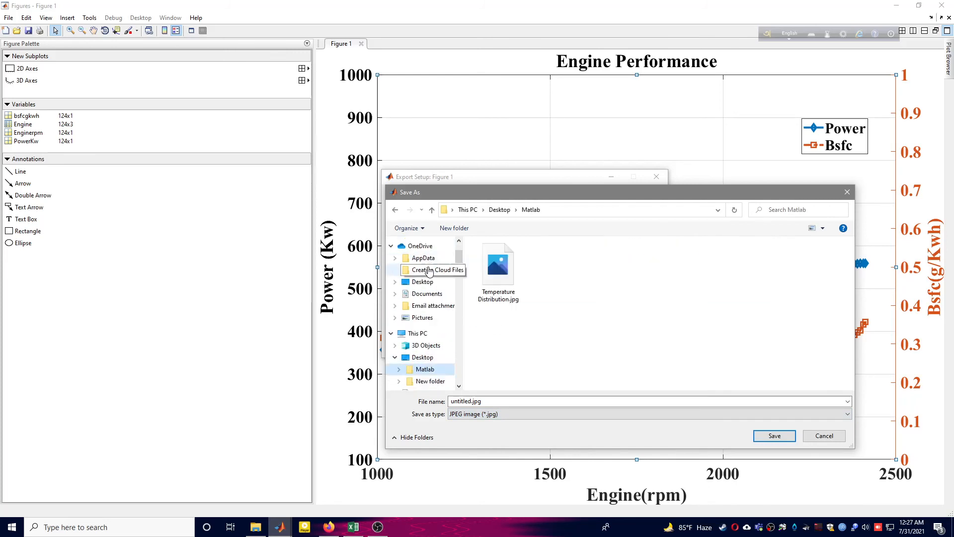
Name the exported image Engine Performance and save it
{"action": "double_click", "coordinate": [488, 401]}
{"action": "type", "text": "E"}
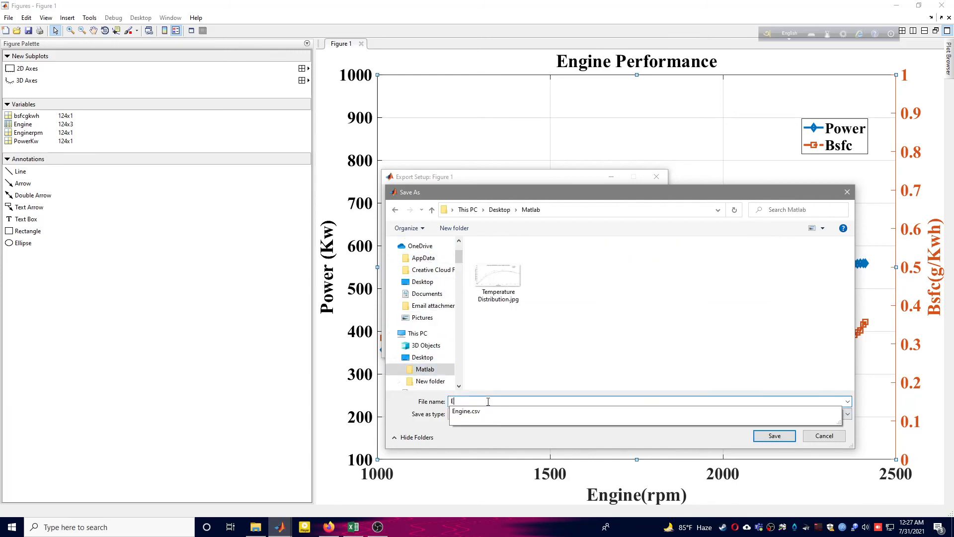
{"action": "type", "text": "ngine "}
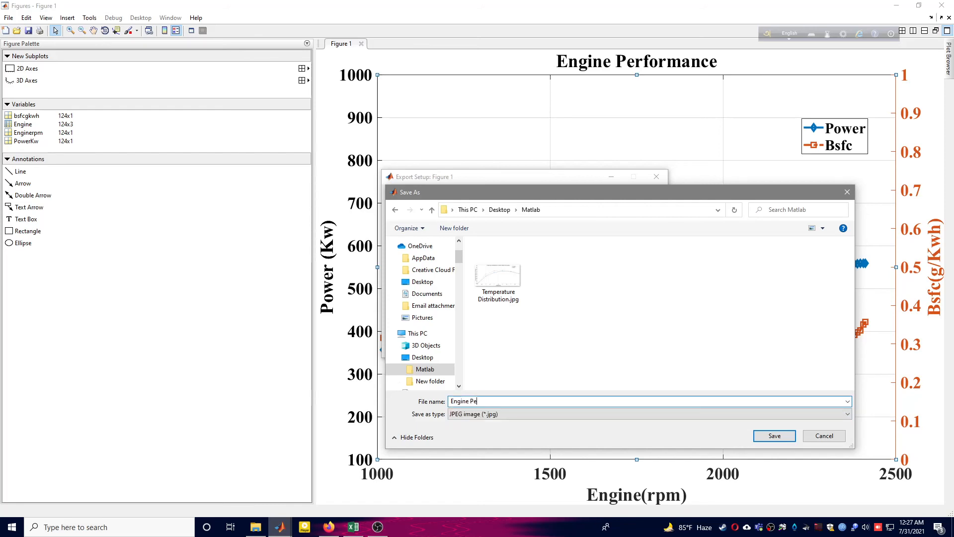
{"action": "type", "text": "Performanc"}
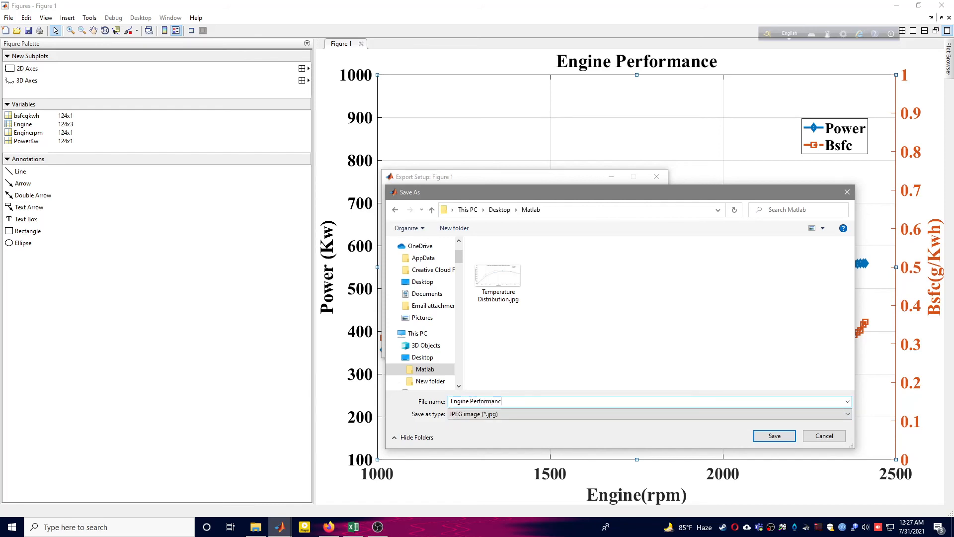
{"action": "type", "text": "e"}
{"action": "key", "text": "Return"}
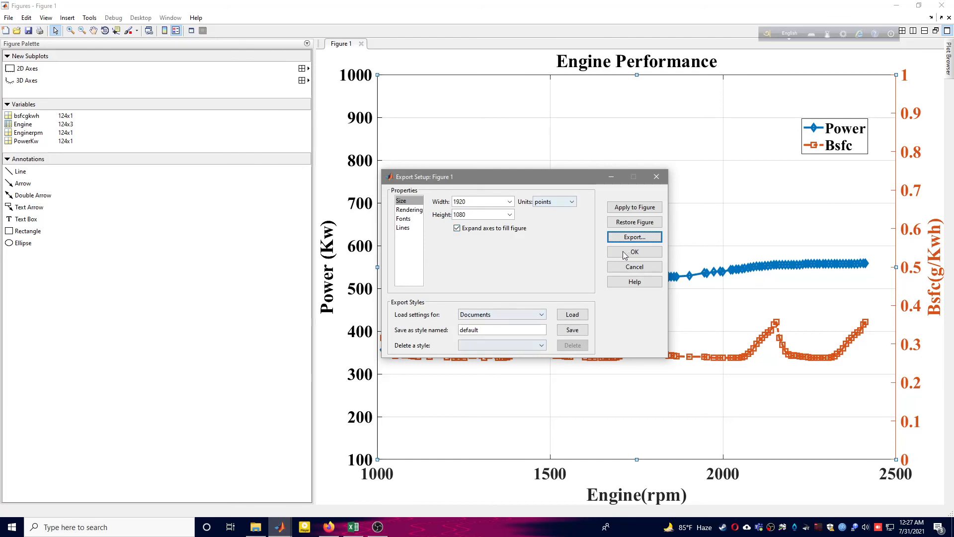
Switch to File Explorer and check the Matlab folder for the exported image
{"action": "left_click", "coordinate": [256, 527]}
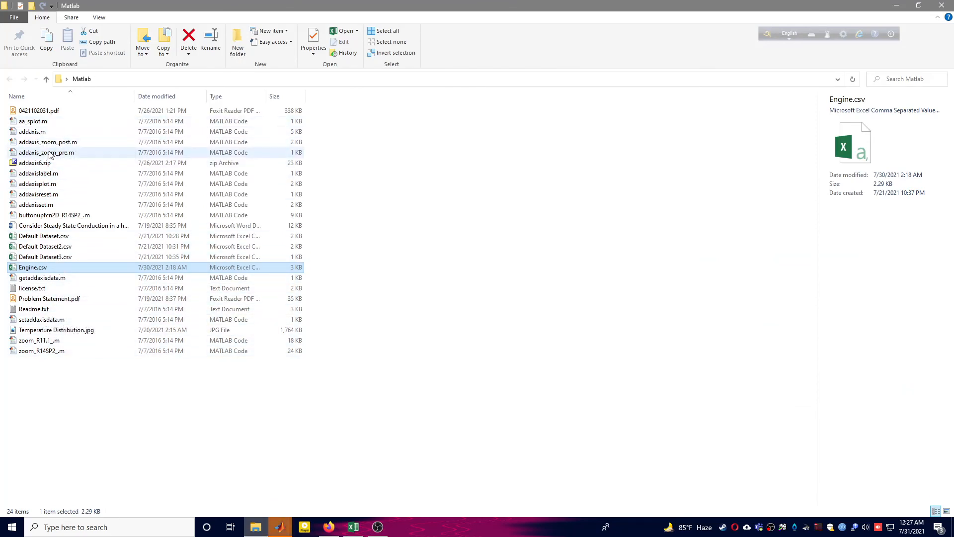
{"action": "left_click", "coordinate": [387, 244]}
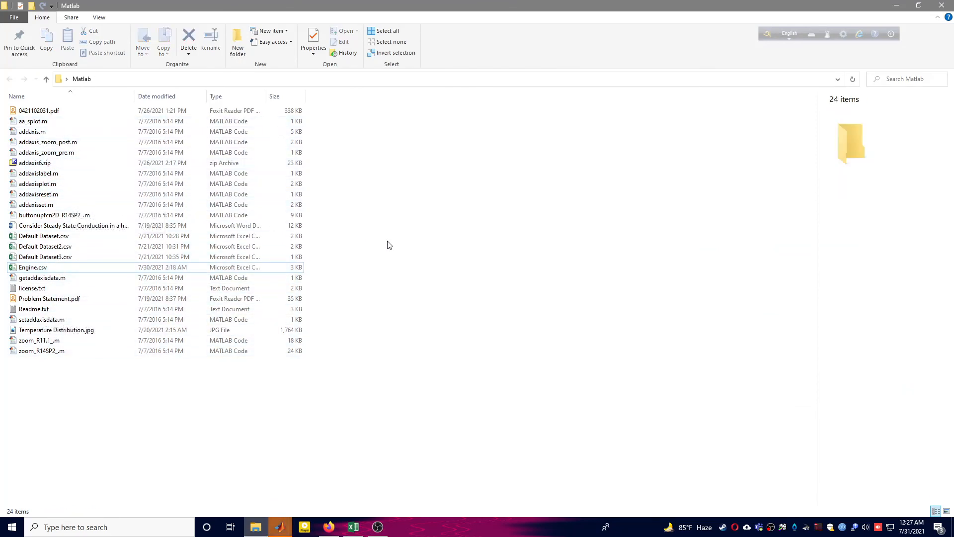
{"action": "key", "text": "space"}
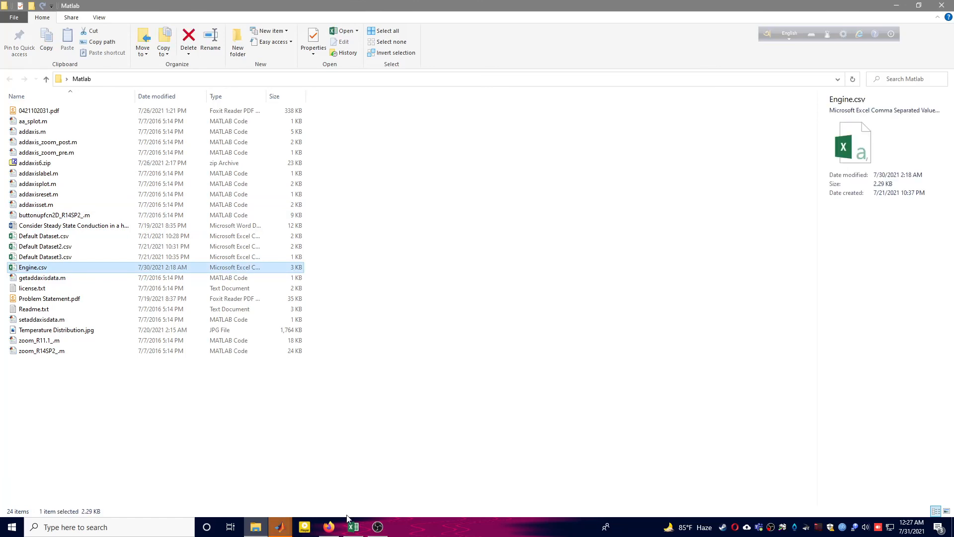
Return to the MATLAB figure and accept its export setup to close the dialog
{"action": "left_click", "coordinate": [275, 528]}
{"action": "left_click", "coordinate": [335, 484]}
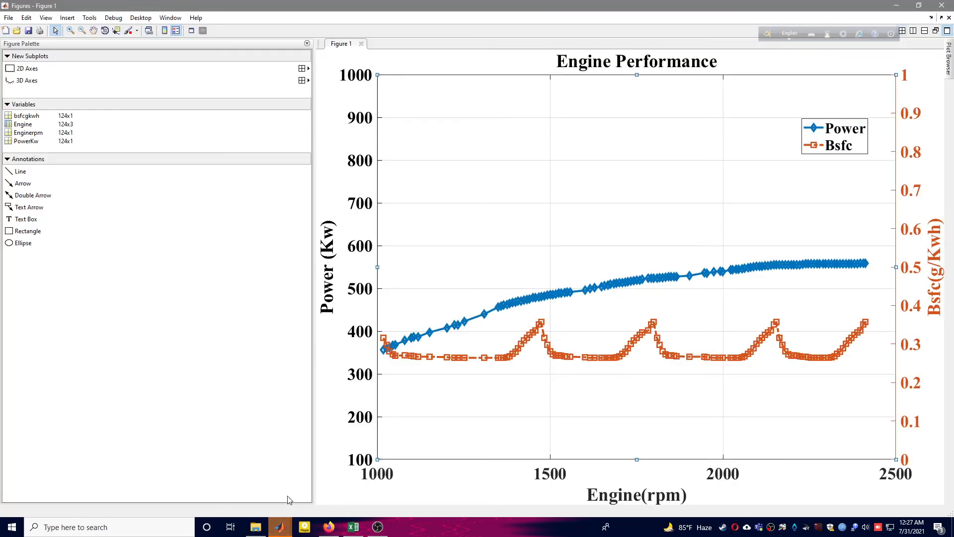
{"action": "left_click", "coordinate": [280, 526]}
{"action": "left_click", "coordinate": [365, 501]}
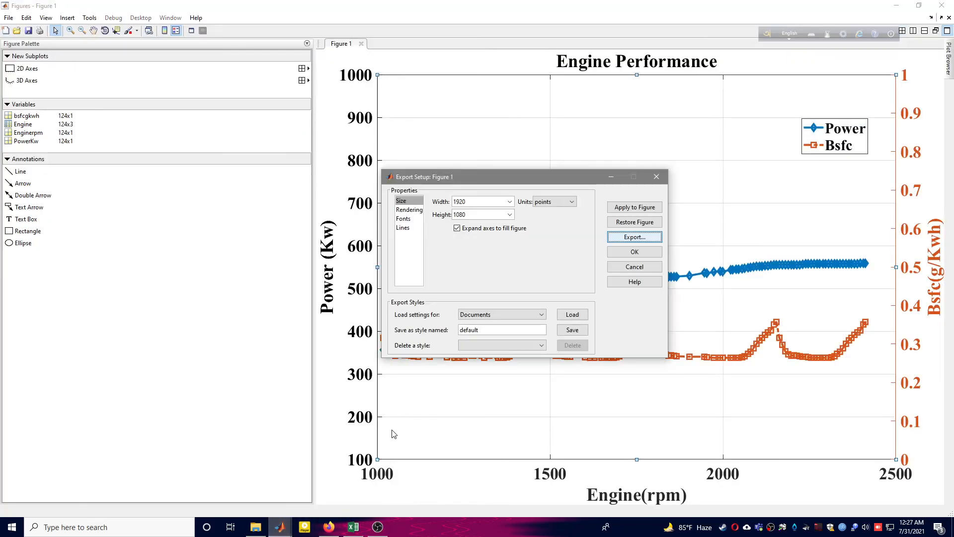
{"action": "left_click", "coordinate": [629, 254]}
Switch to File Explorer and check the Matlab folder again for the exported Engine Performance image
{"action": "left_click", "coordinate": [255, 526]}
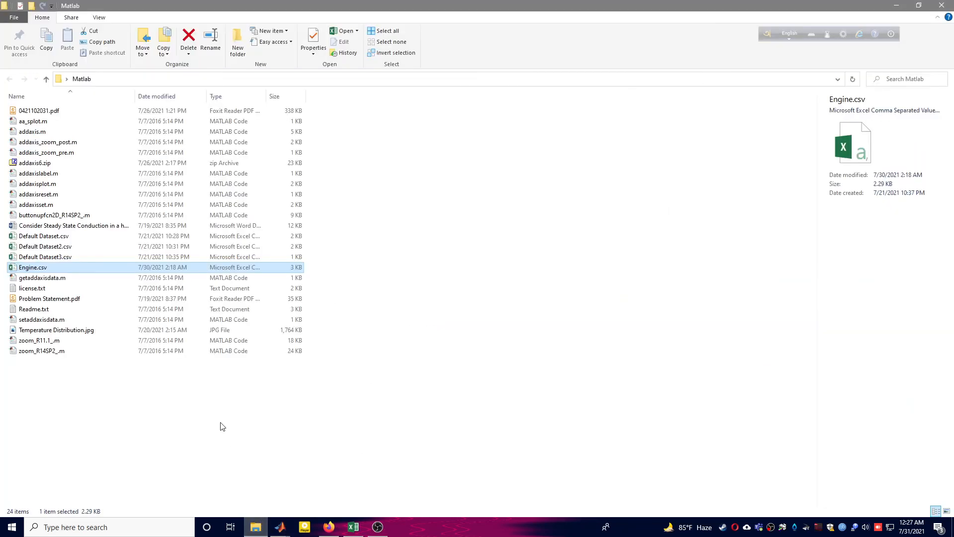
{"action": "left_click", "coordinate": [165, 401]}
{"action": "key", "text": "space"}
Switch to the MATLAB figure and reopen its export save dialog to check the Matlab folder for the Engine Performance image
{"action": "left_click", "coordinate": [280, 526]}
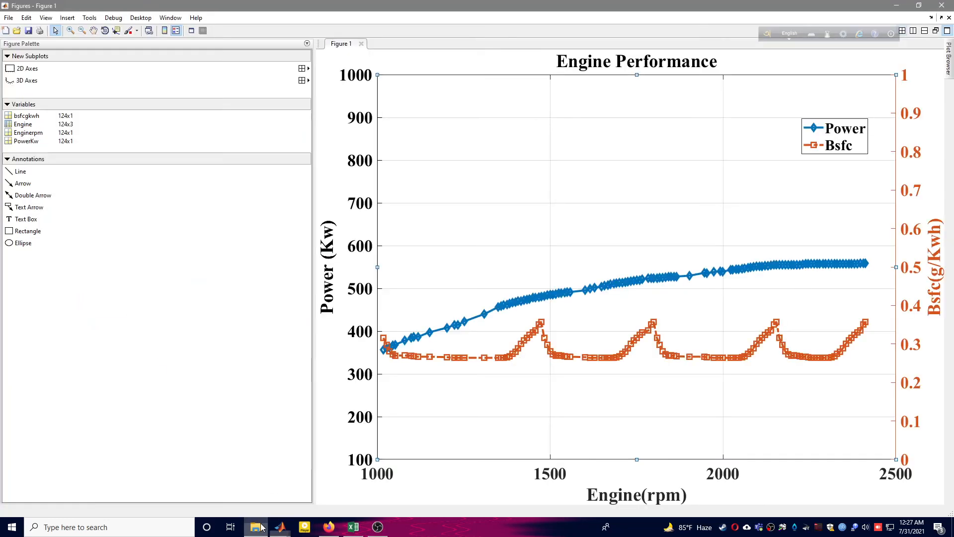
{"action": "left_click", "coordinate": [9, 17]}
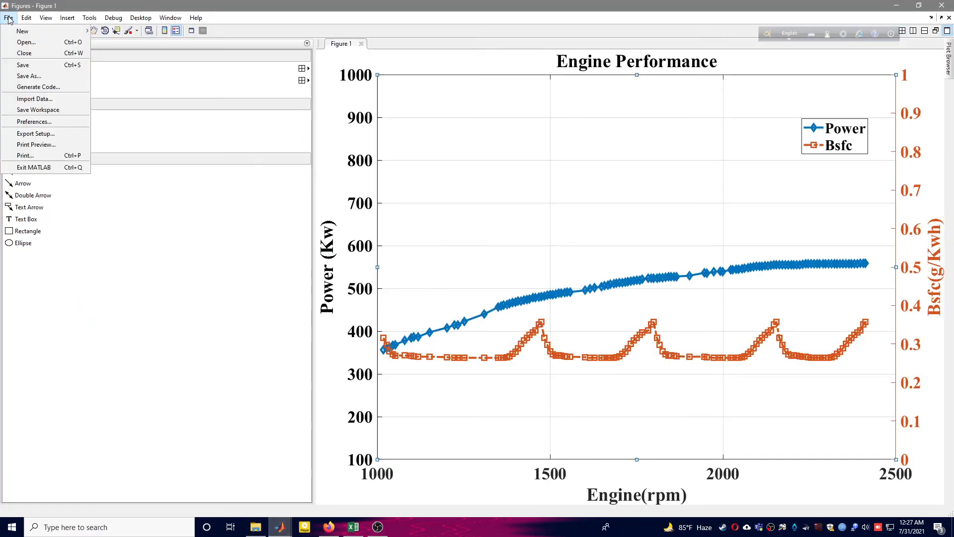
{"action": "left_click", "coordinate": [29, 132]}
{"action": "left_click", "coordinate": [636, 253]}
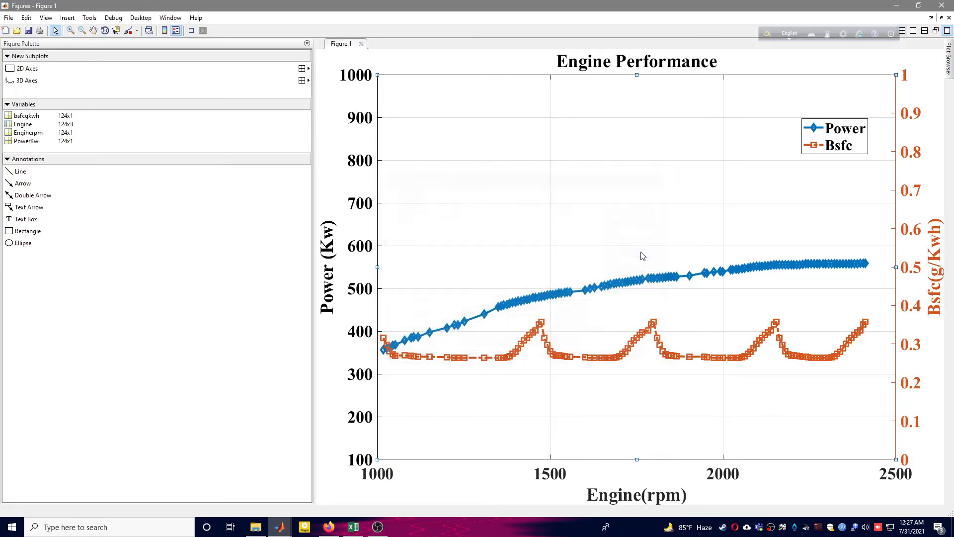
{"action": "left_click", "coordinate": [10, 18]}
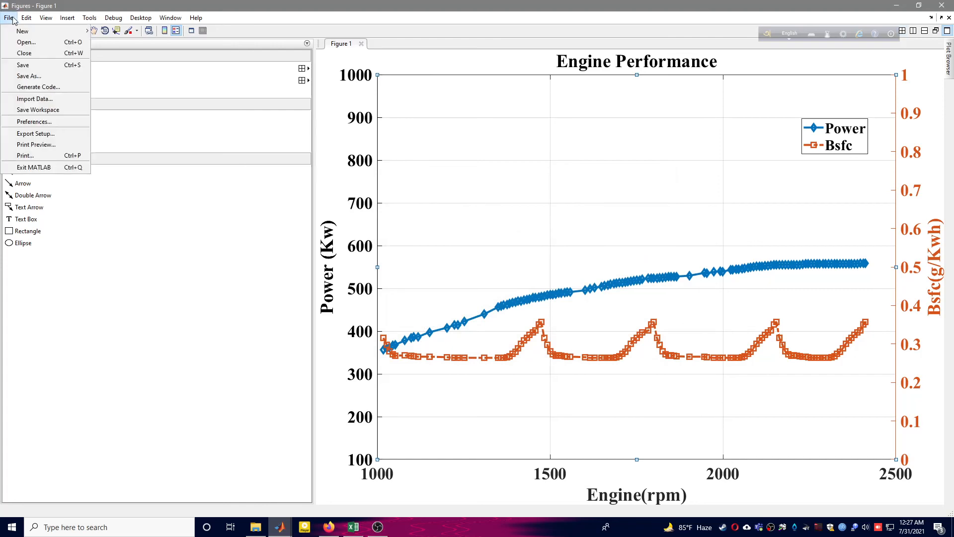
{"action": "left_click", "coordinate": [35, 133]}
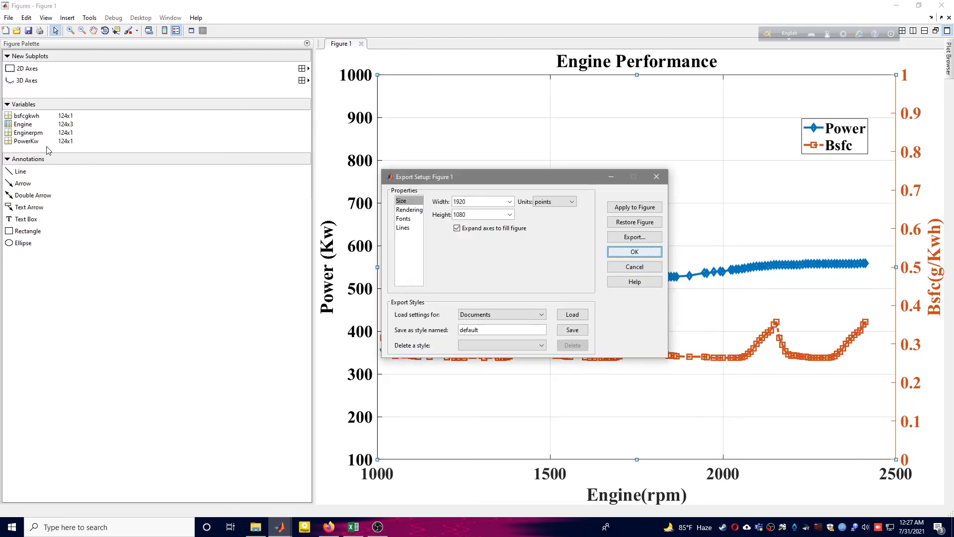
{"action": "left_click", "coordinate": [628, 237]}
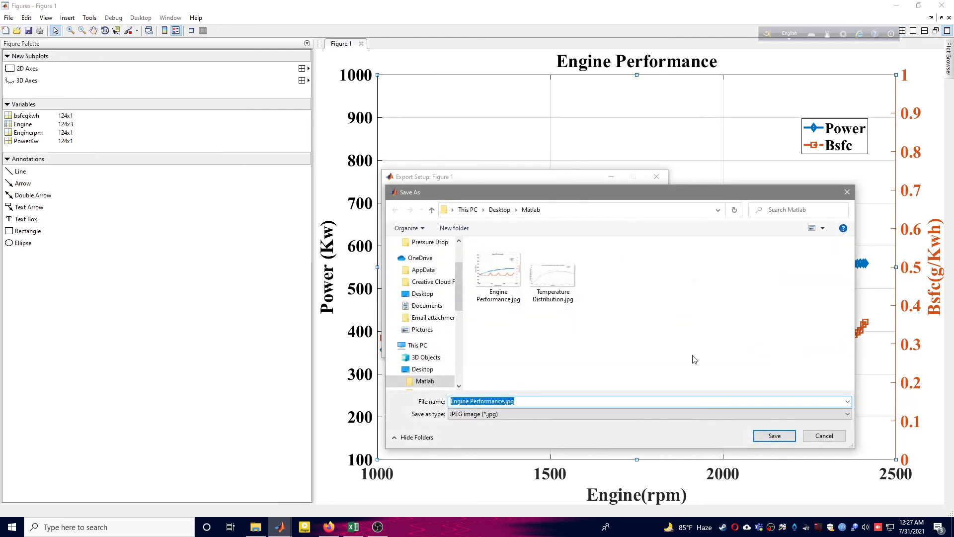
Switch to File Explorer to check the Matlab folder for the image, and cancel the pending export save in MATLAB
{"action": "left_click", "coordinate": [256, 527]}
{"action": "left_click", "coordinate": [100, 388]}
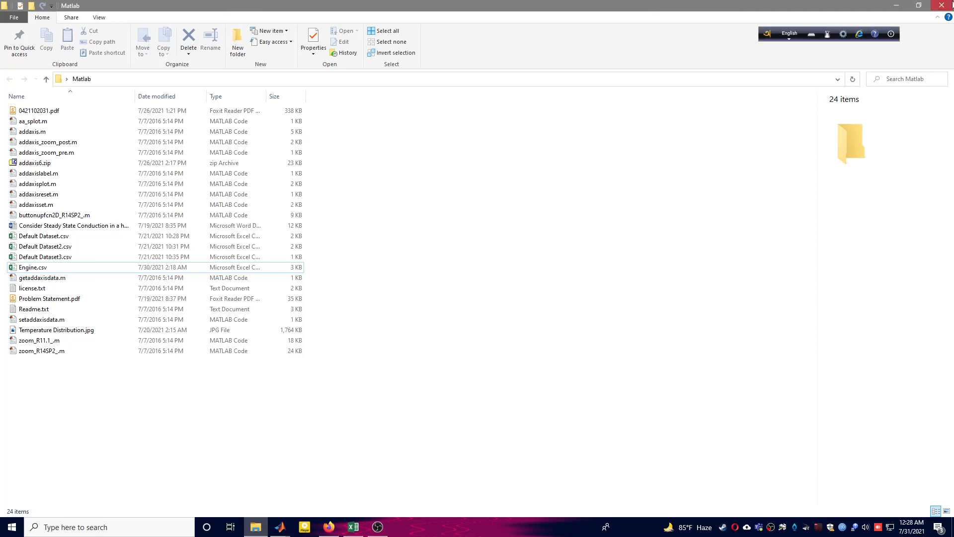
{"action": "left_click", "coordinate": [902, 6]}
{"action": "left_click", "coordinate": [847, 192]}
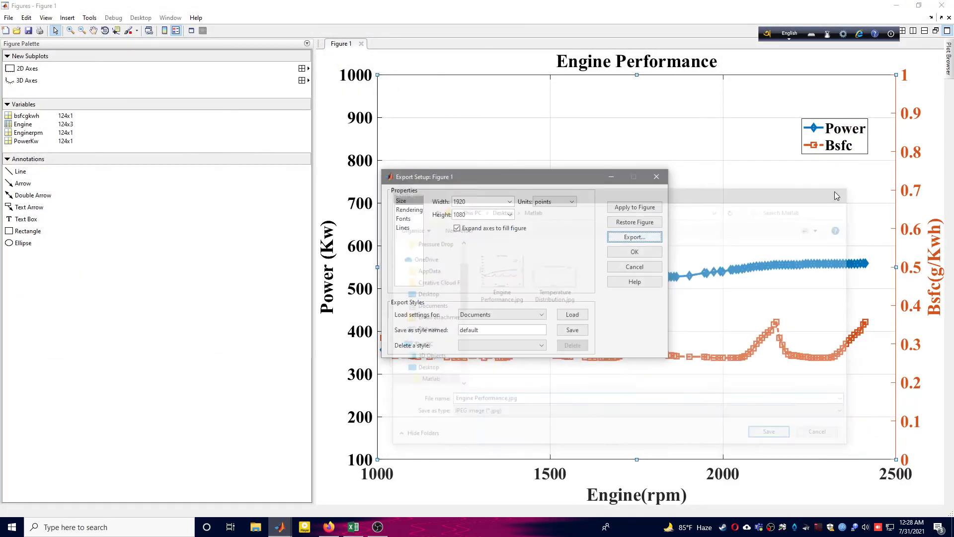
Minimize the open windows to reopen the Matlab folder from the desktop, and open Engine Performance.jpg
{"action": "left_click", "coordinate": [611, 177]}
{"action": "left_click", "coordinate": [895, 9]}
{"action": "left_click", "coordinate": [894, 9]}
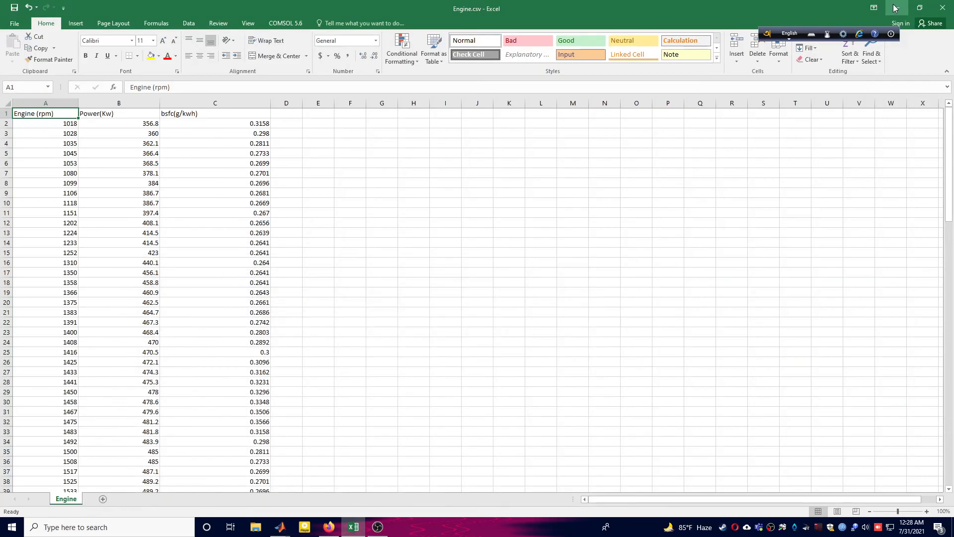
{"action": "left_click", "coordinate": [898, 6]}
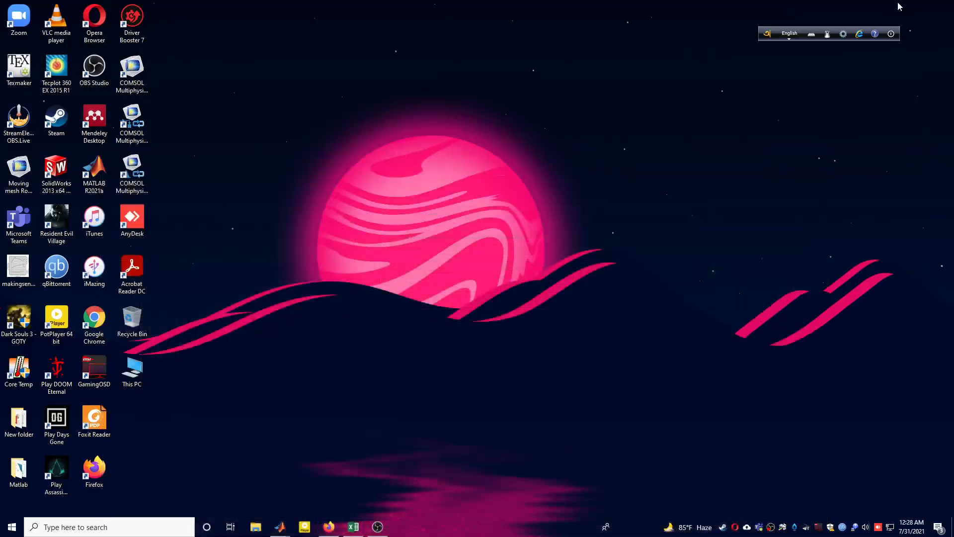
{"action": "double_click", "coordinate": [19, 470]}
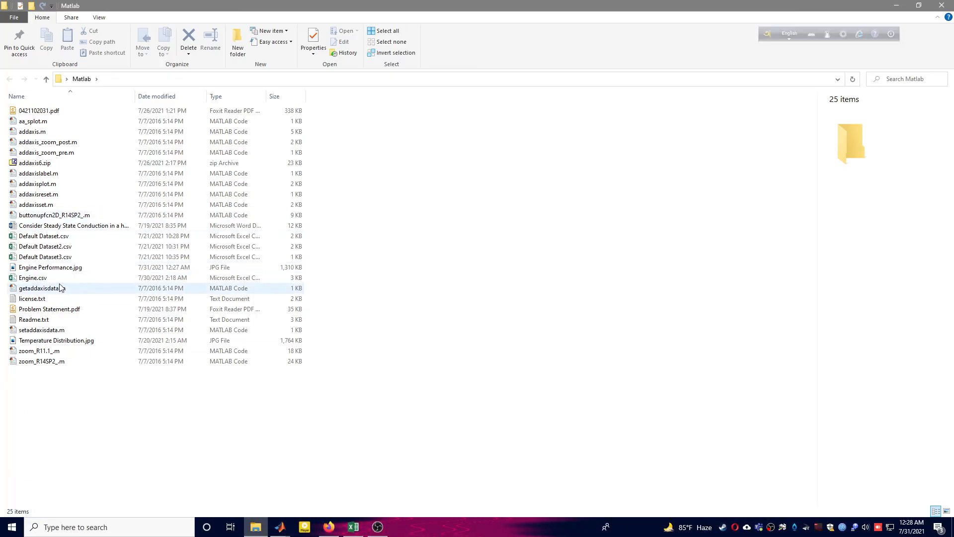
{"action": "double_click", "coordinate": [42, 268]}
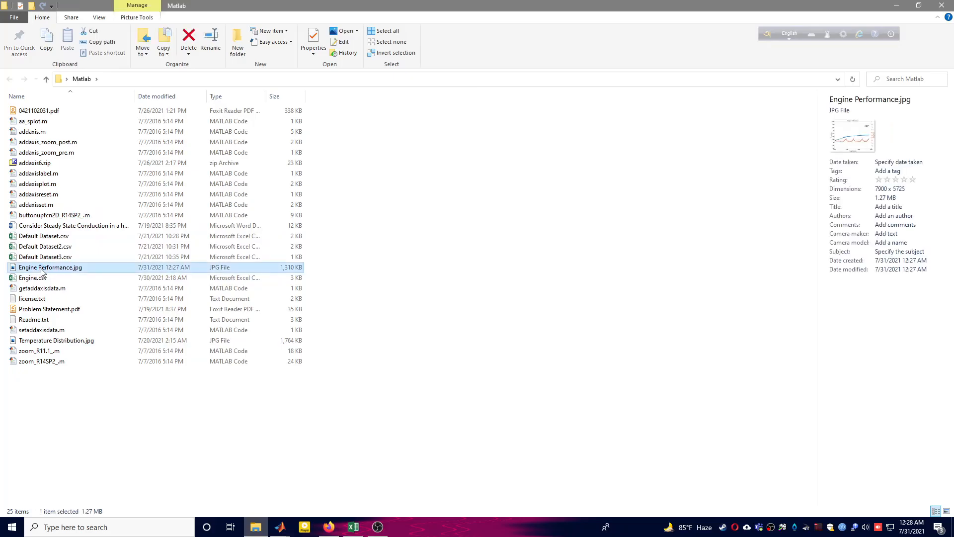